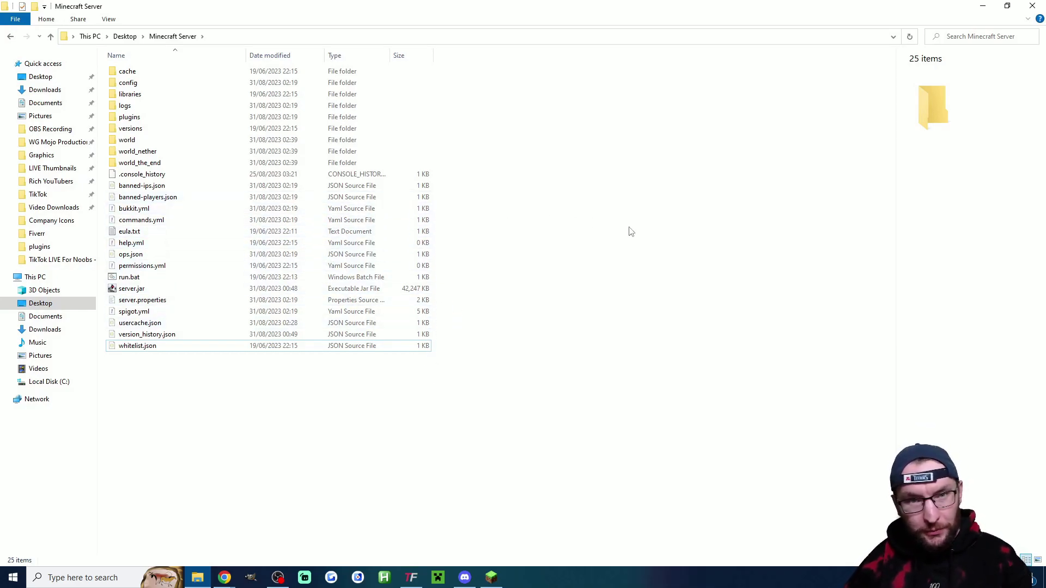
Delete the bStats, CubicCountdown, DelayedTNT and ServerTap folders from the Minecraft Server's plugins folder, leaving the jar files.
{"action": "double_click", "coordinate": [180, 118]}
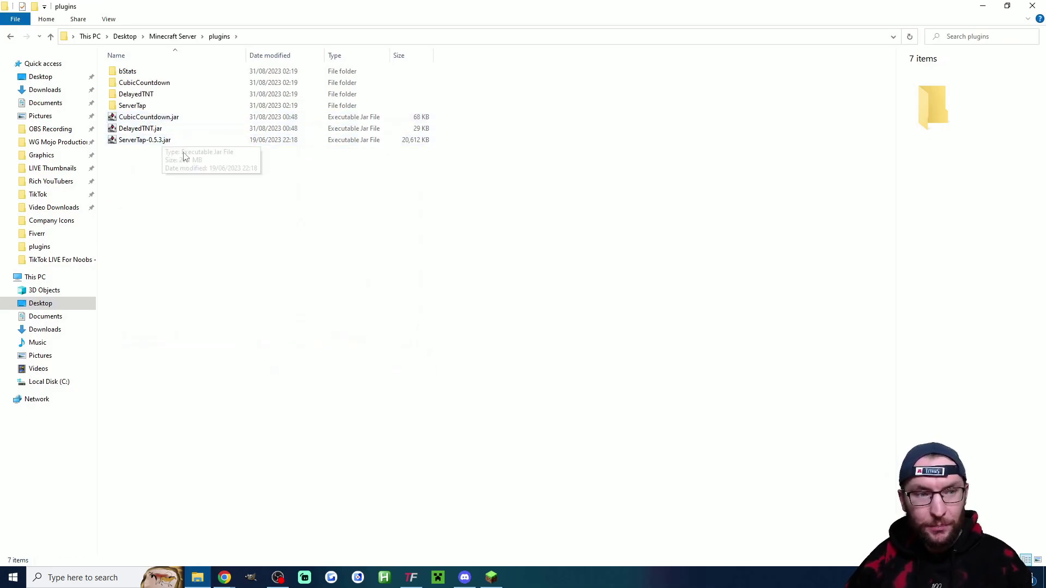
{"action": "left_click", "coordinate": [179, 72]}
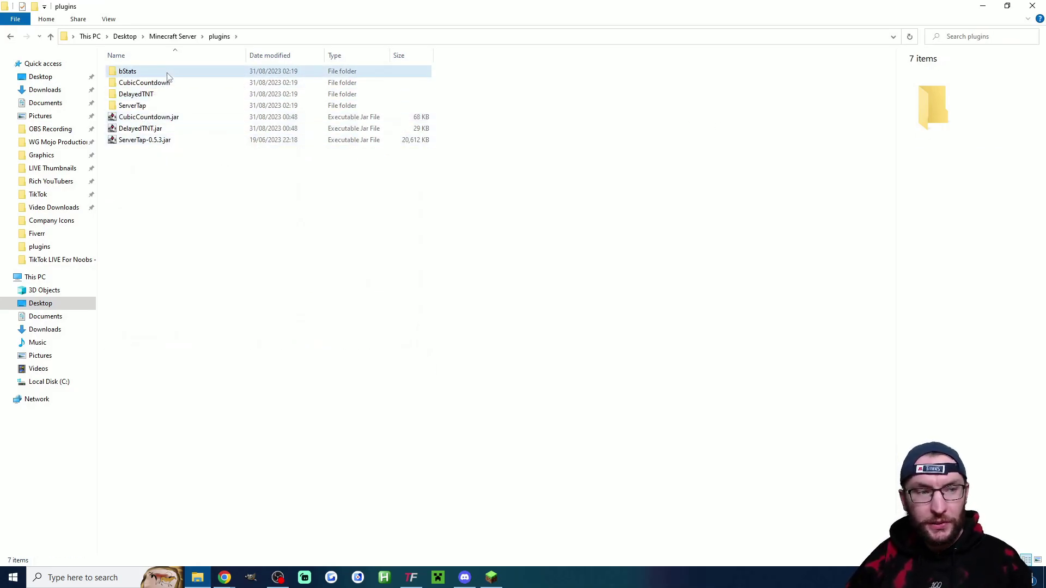
{"action": "left_click", "coordinate": [175, 105], "text": "shift"}
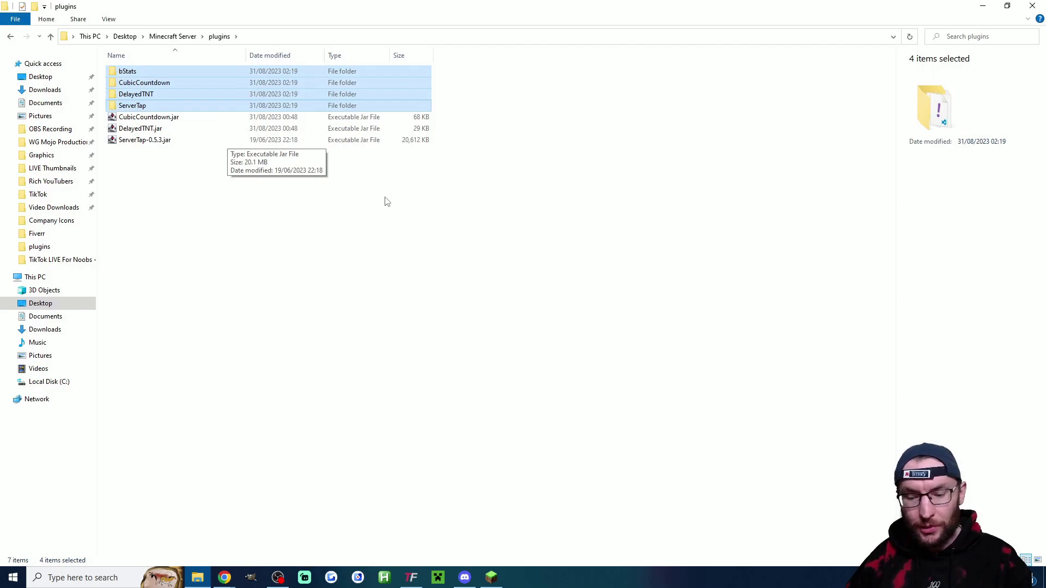
{"action": "key", "text": "Delete"}
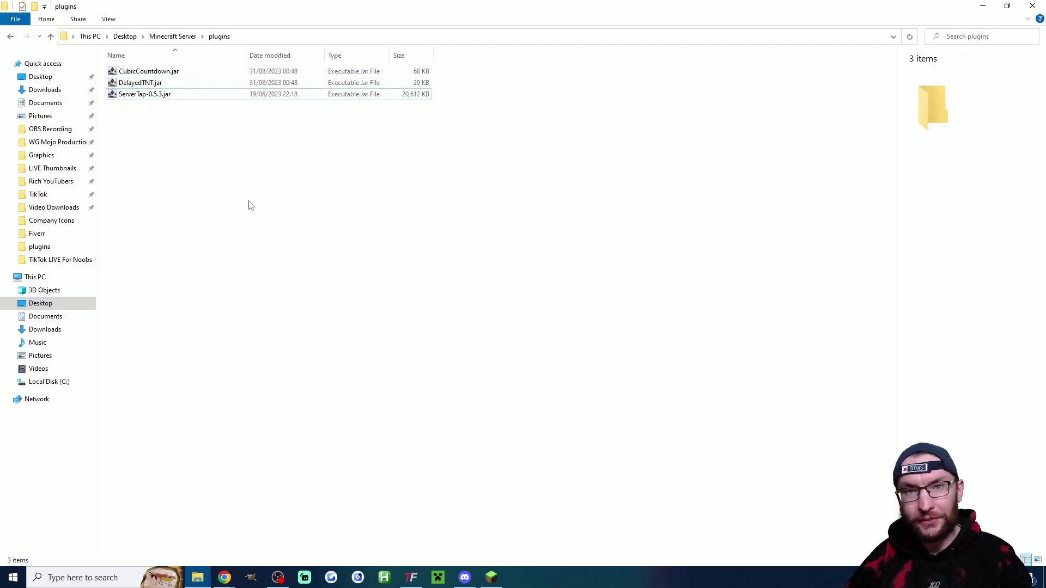
Download DelayedTNT.jar from the latest GitHub release in Chrome into the server's plugins folder, replacing the existing file.
{"action": "key", "text": "alt+Tab"}
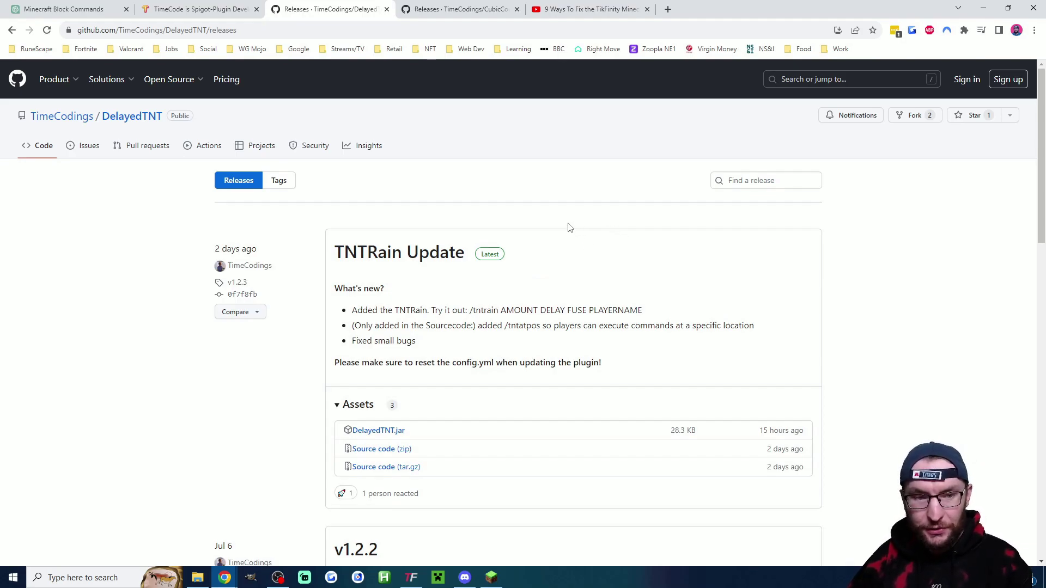
{"action": "left_click", "coordinate": [391, 434]}
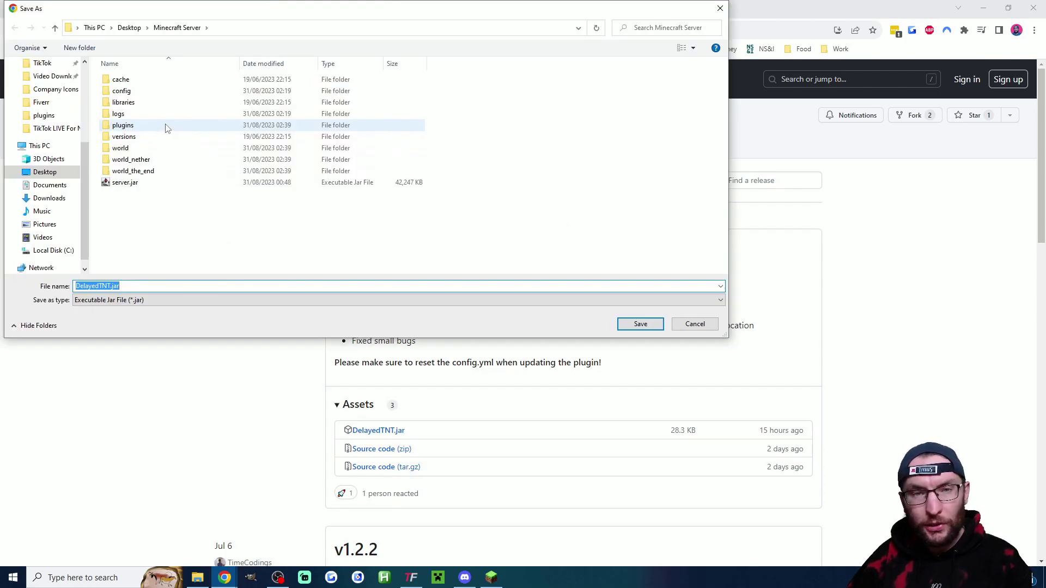
{"action": "double_click", "coordinate": [132, 128]}
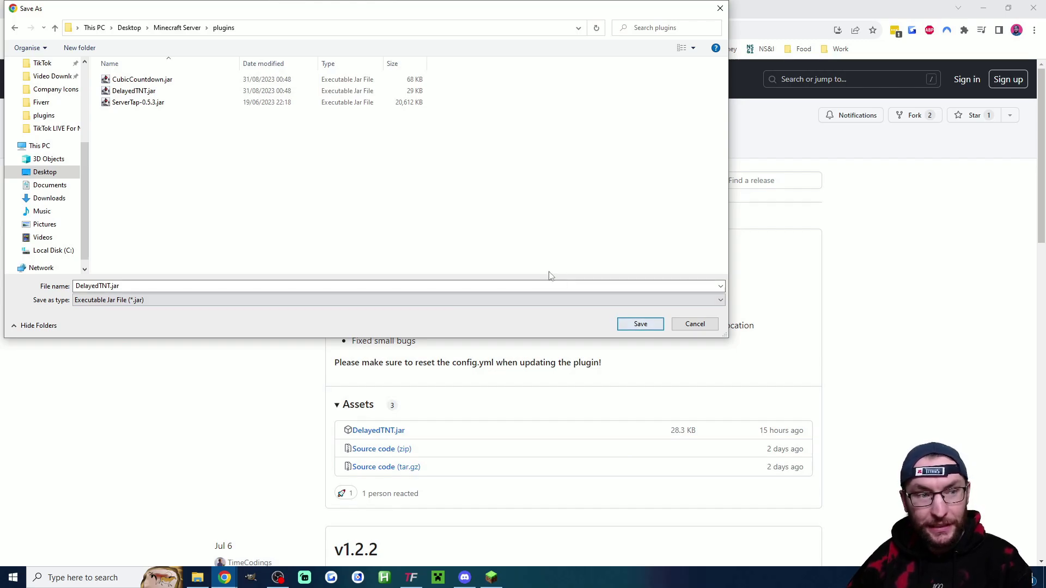
{"action": "left_click", "coordinate": [631, 324]}
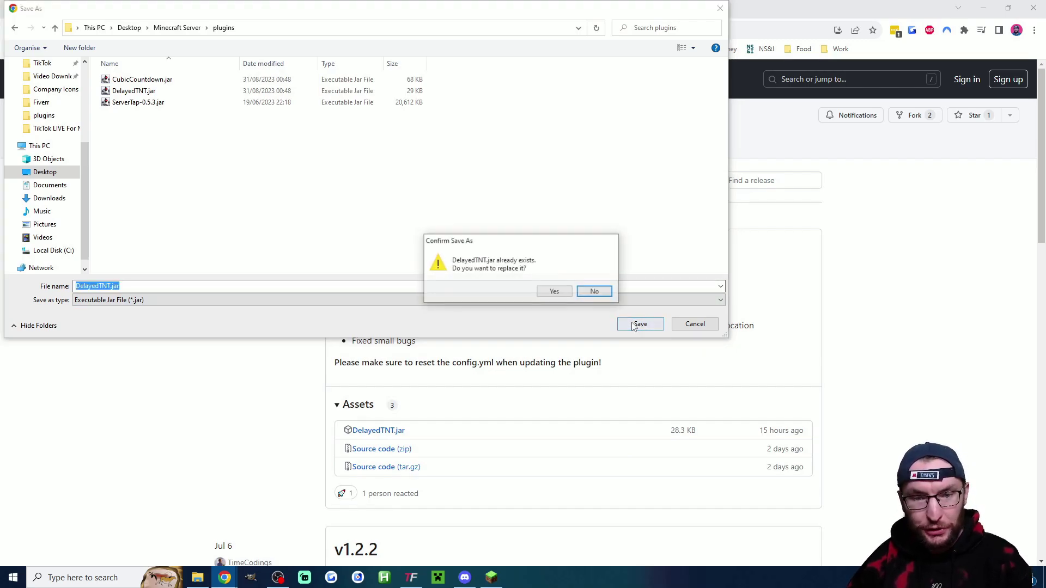
{"action": "left_click", "coordinate": [554, 291]}
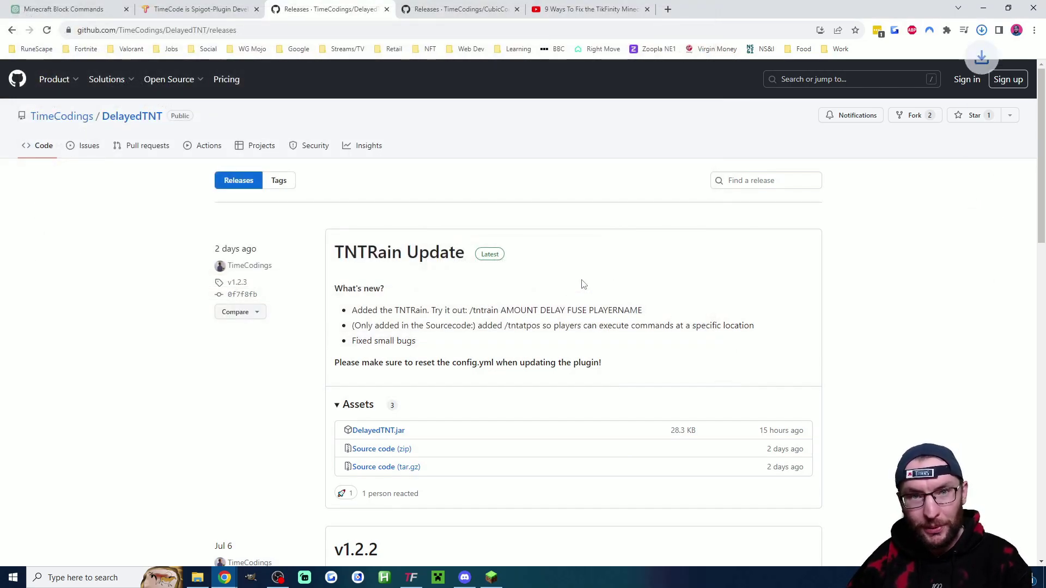
Download CubicCountdown.jar from the v1.1_BETA GitHub release into the plugins folder, overwriting the existing CubicCountdown.jar.
{"action": "key", "text": "ctrl+Tab"}
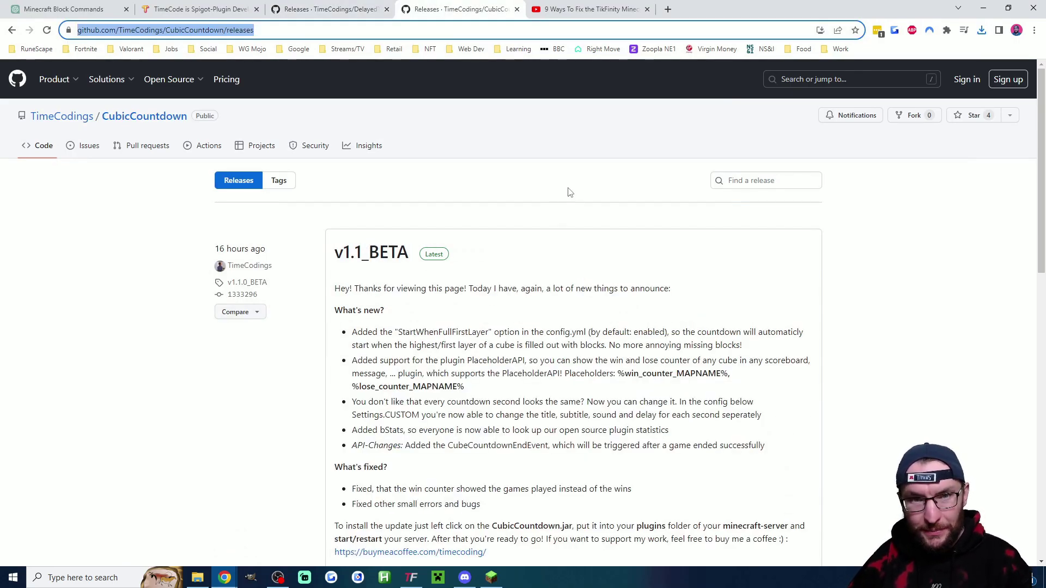
{"action": "scroll", "coordinate": [525, 229], "scroll_direction": "down", "scroll_amount": 4}
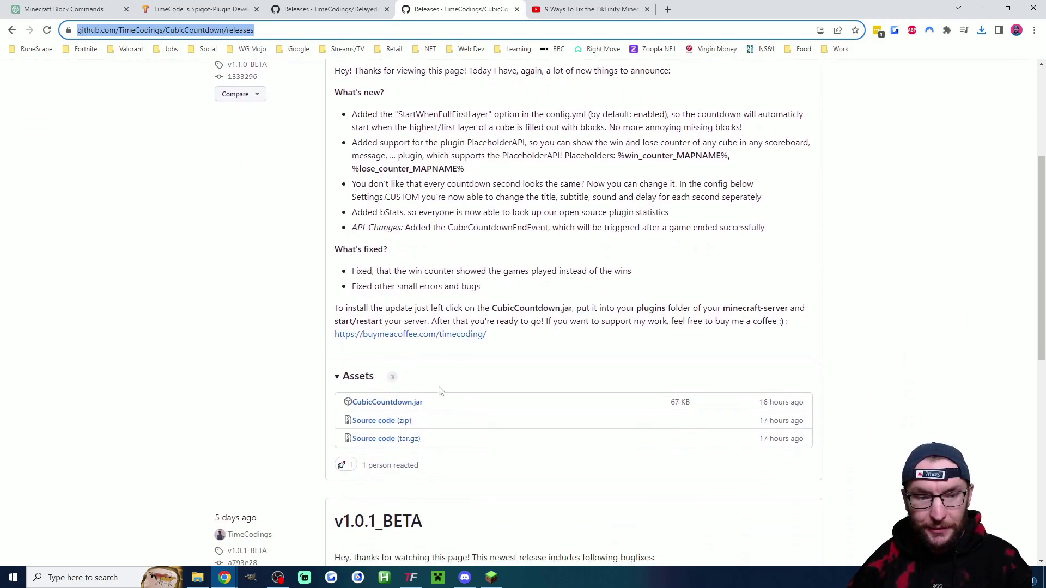
{"action": "left_click", "coordinate": [409, 404]}
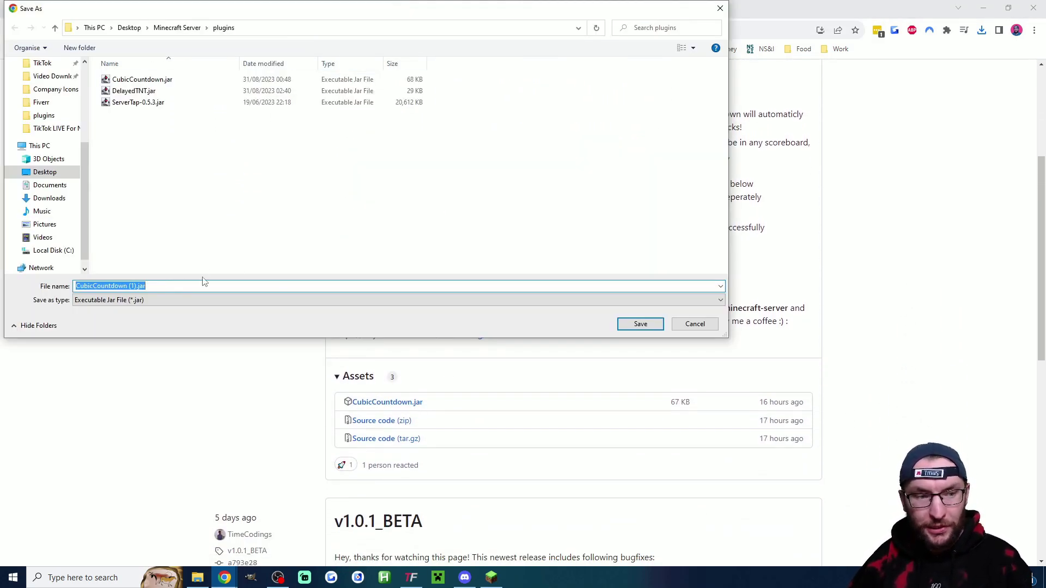
{"action": "left_click", "coordinate": [145, 82]}
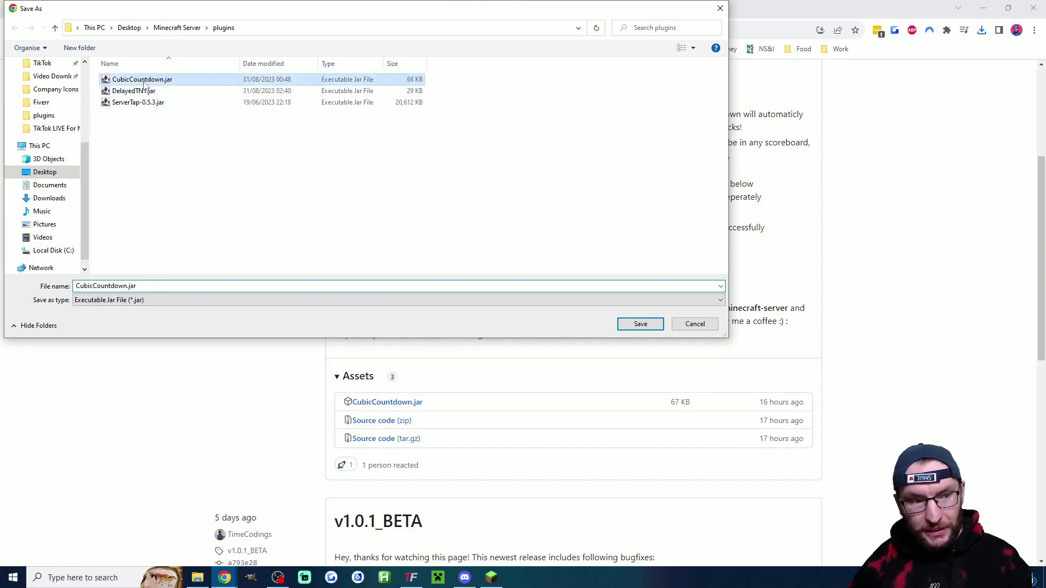
{"action": "left_click", "coordinate": [639, 325]}
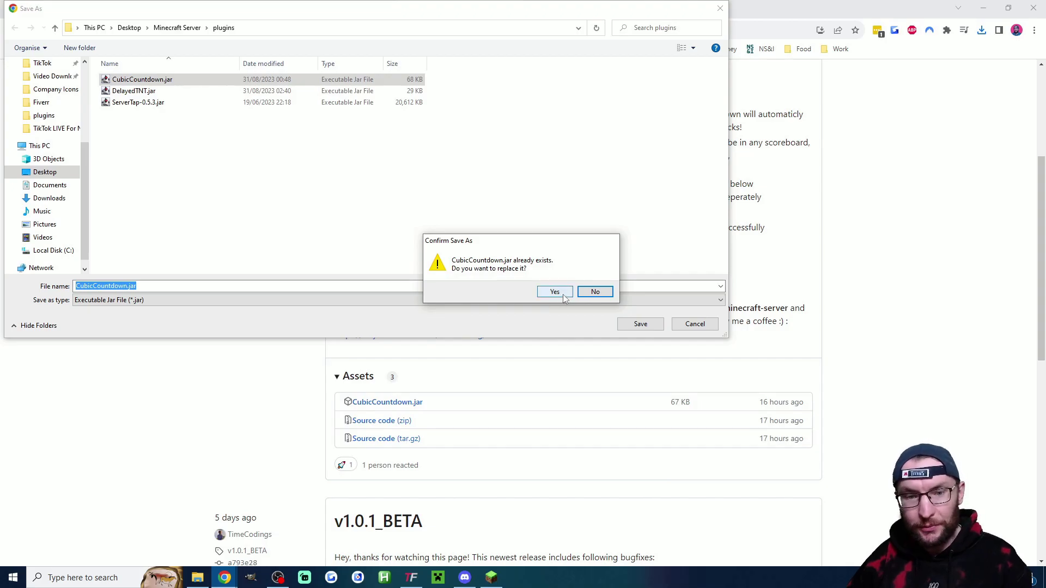
{"action": "left_click", "coordinate": [555, 293]}
Start the server with run.bat from the Minecraft Server folder and check the DelayedTNT and CubicCountdown startup lines in the maximized console.
{"action": "key", "text": "alt+Tab"}
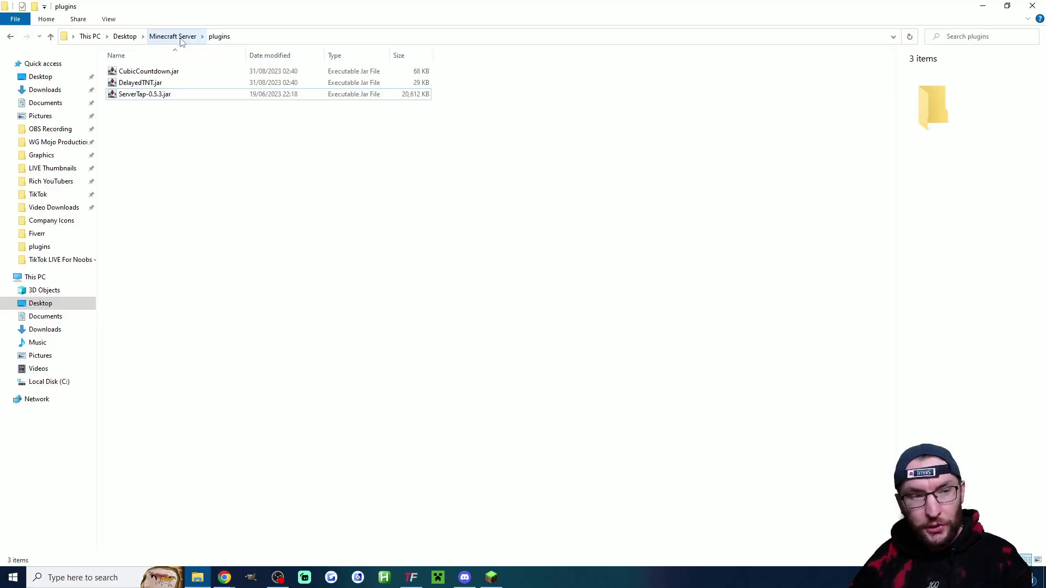
{"action": "left_click", "coordinate": [181, 39]}
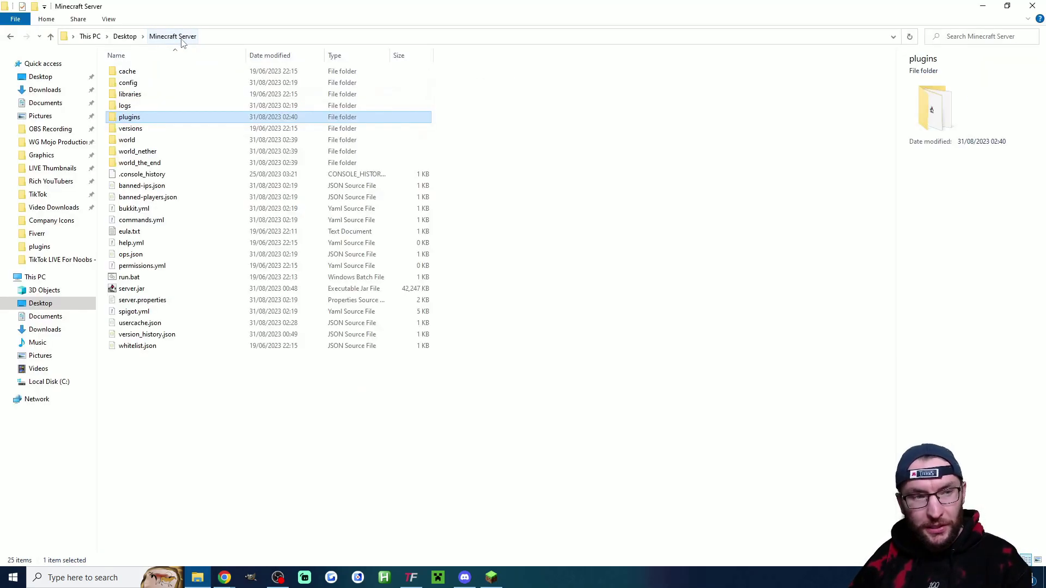
{"action": "double_click", "coordinate": [155, 277]}
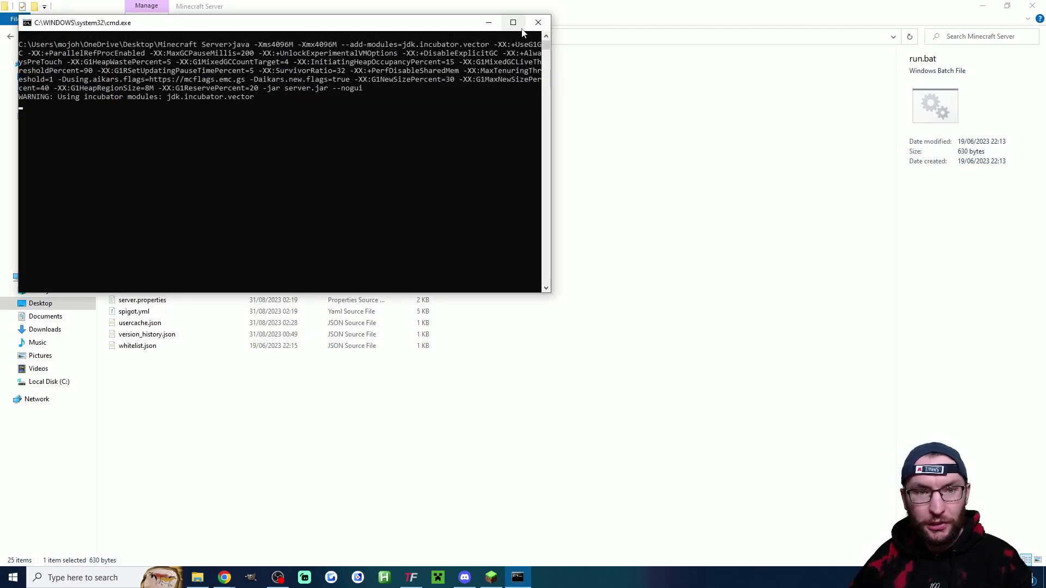
{"action": "left_click", "coordinate": [513, 23]}
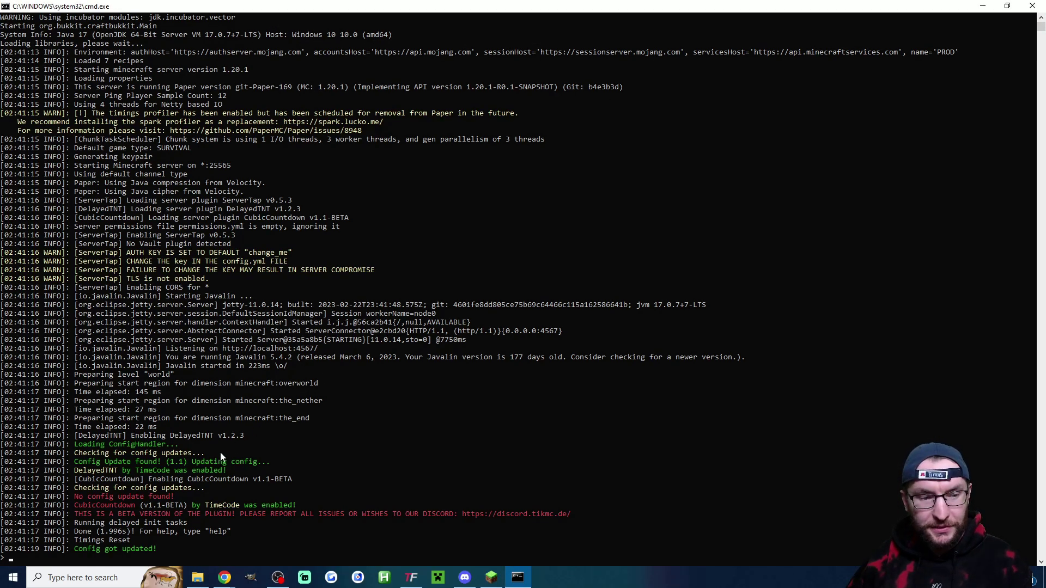
{"action": "left_click_drag", "start_coordinate": [235, 473], "coordinate": [70, 472]}
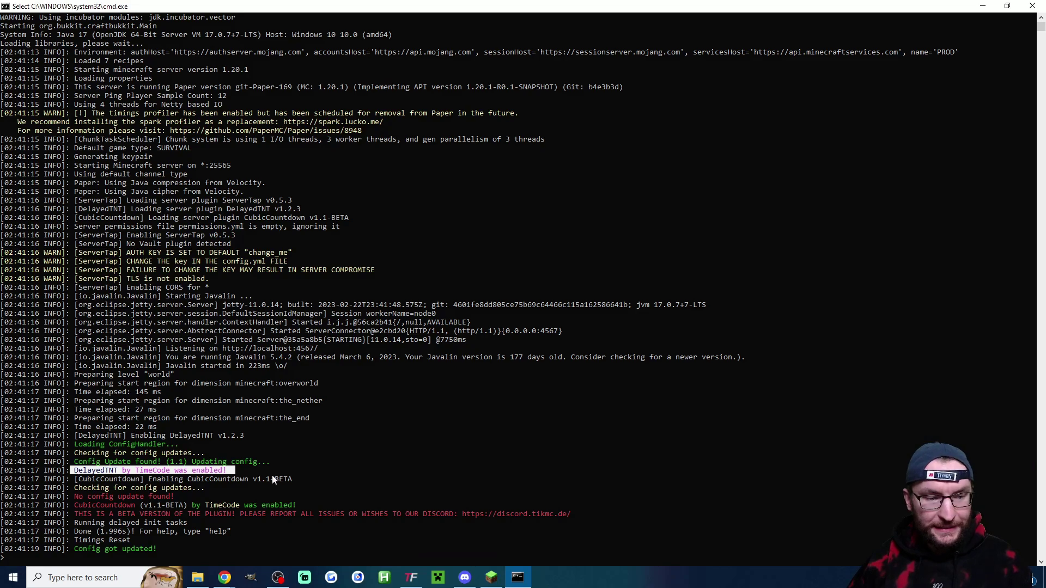
{"action": "left_click_drag", "start_coordinate": [300, 505], "coordinate": [76, 513]}
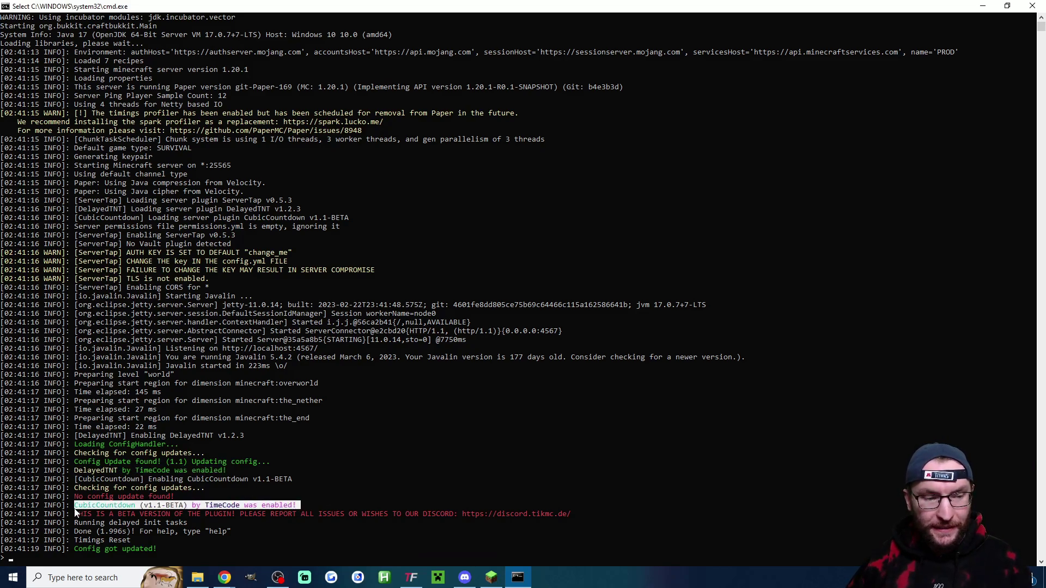
{"action": "left_click", "coordinate": [358, 503]}
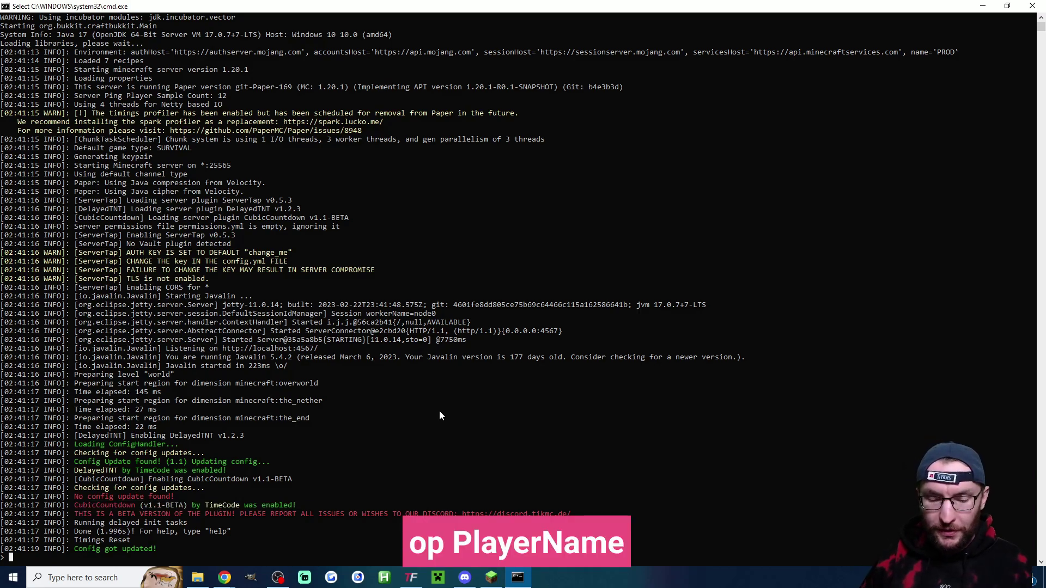
Grant the player operator rights by running the op command with the player's username in the server console.
{"action": "type", "text": "op"}
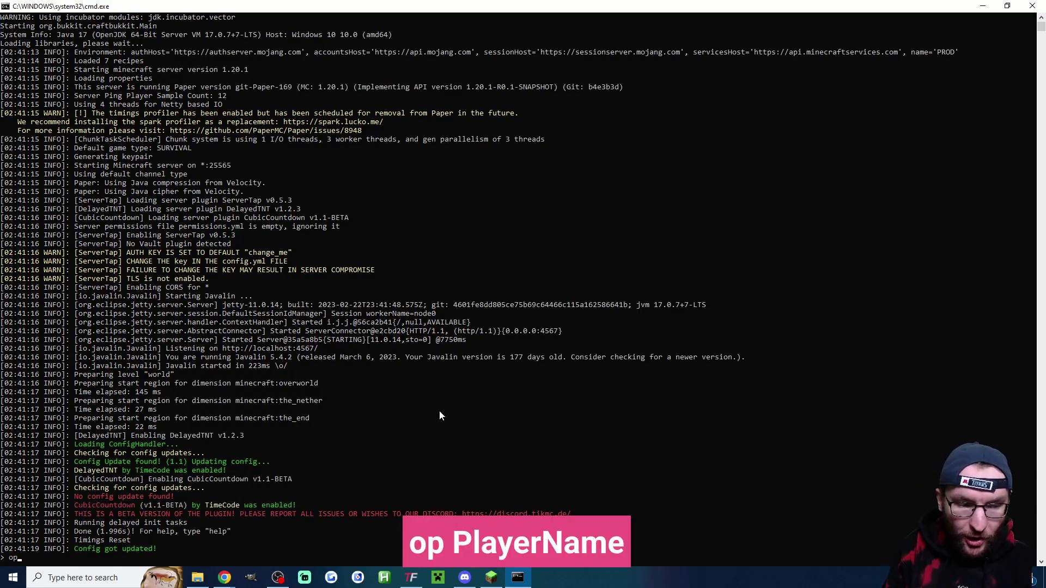
{"action": "type", "text": " WG_Mojo"}
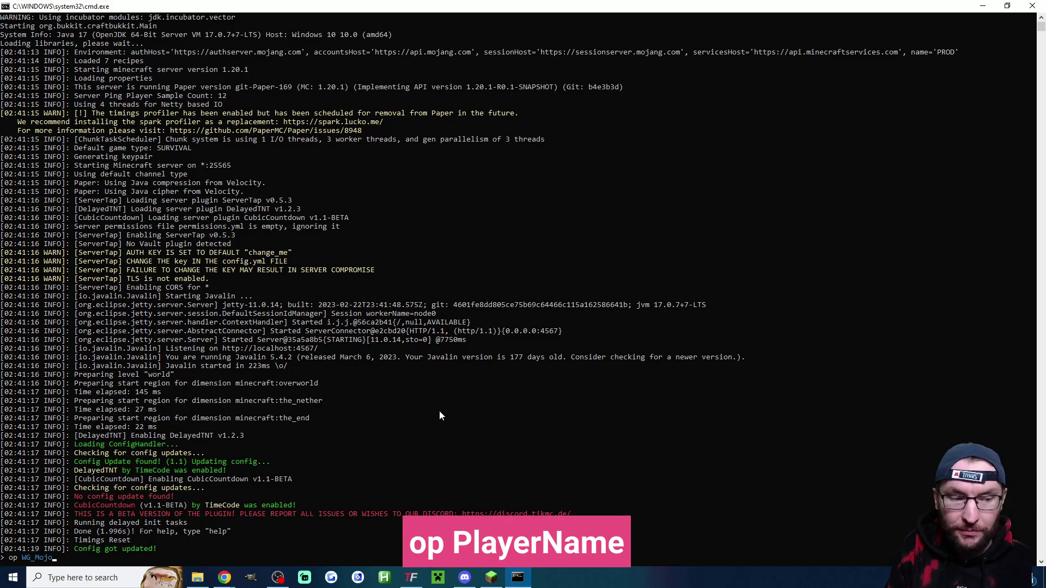
{"action": "key", "text": "Return"}
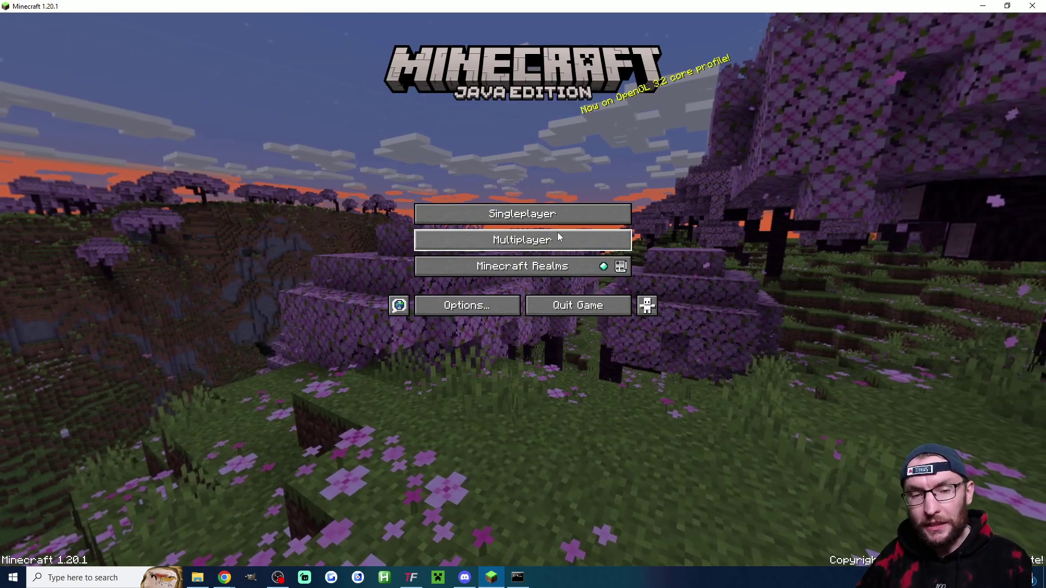
In Minecraft, add a multiplayer server with the address 127.0.0.1 and join it.
{"action": "left_click", "coordinate": [557, 234]}
{"action": "left_click", "coordinate": [634, 516]}
{"action": "left_click", "coordinate": [472, 138]}
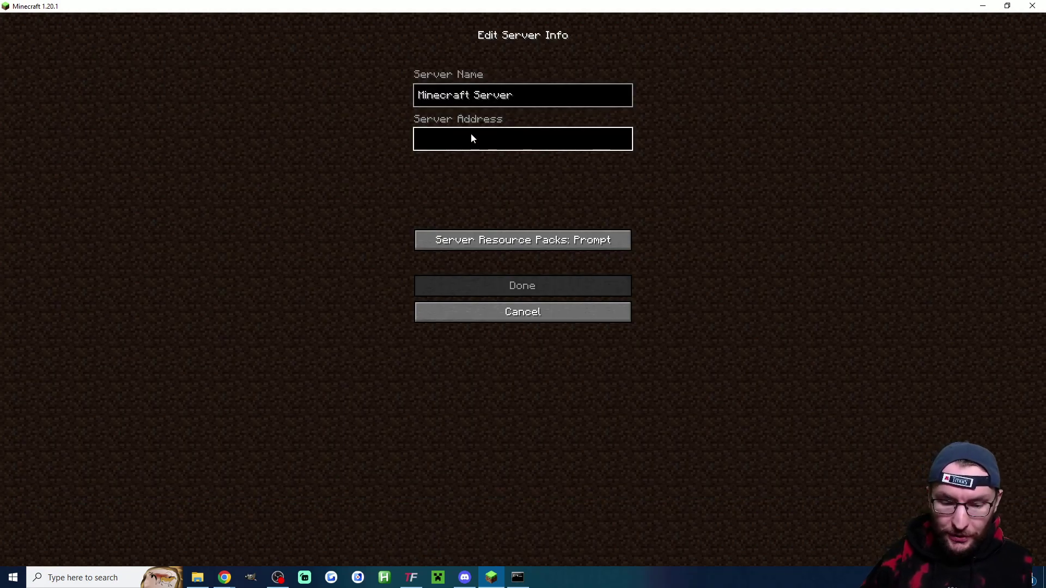
{"action": "type", "text": "127.0.0"}
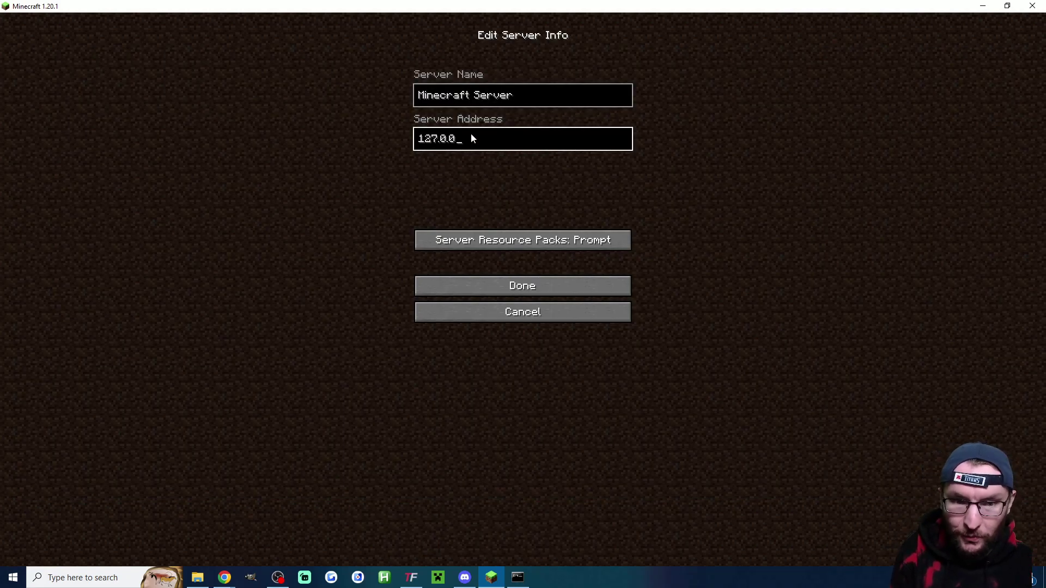
{"action": "type", "text": ".1"}
{"action": "left_click", "coordinate": [528, 285]}
{"action": "left_click", "coordinate": [483, 64]}
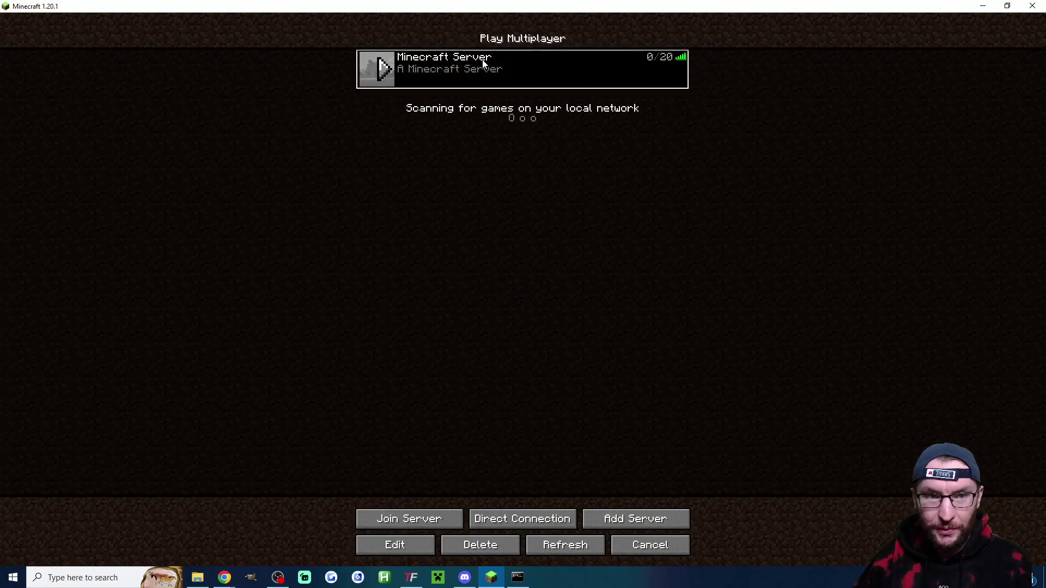
{"action": "left_click", "coordinate": [430, 519]}
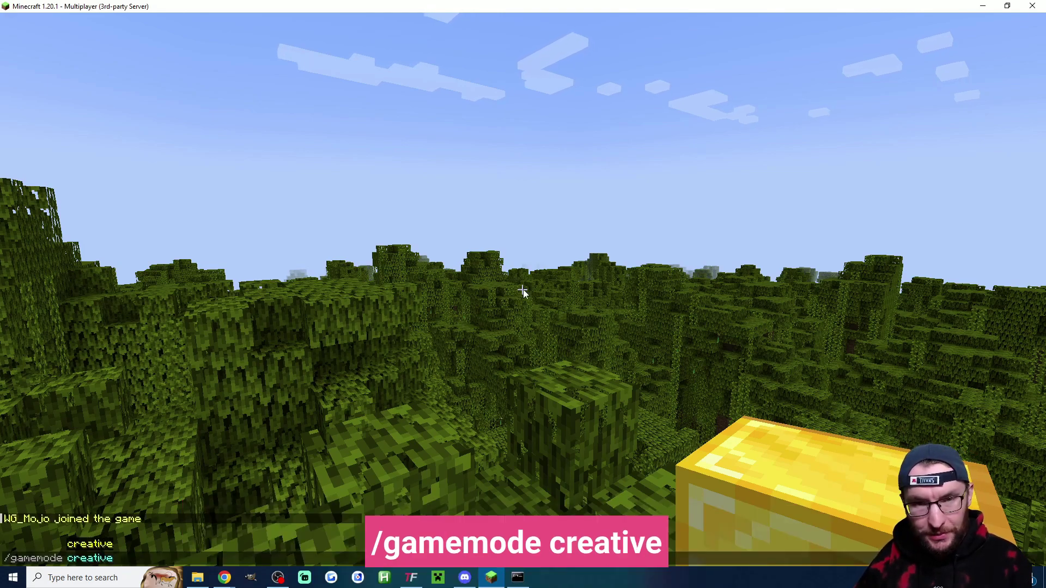
Run the chat commands /gamemode creative, /time set day and /gamerule doDaylightCycle false.
{"action": "key", "text": "Return"}
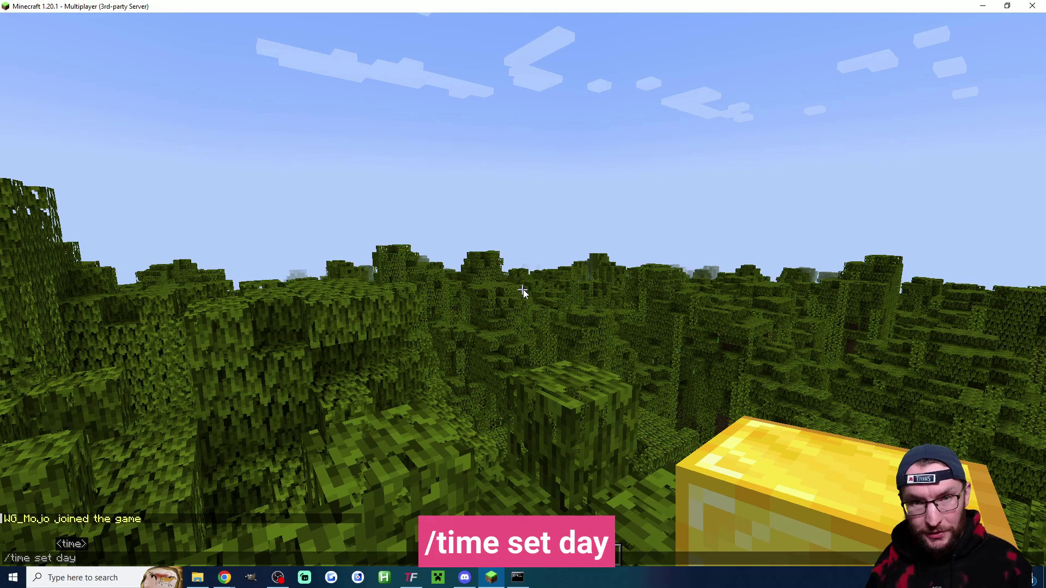
{"action": "key", "text": "Return"}
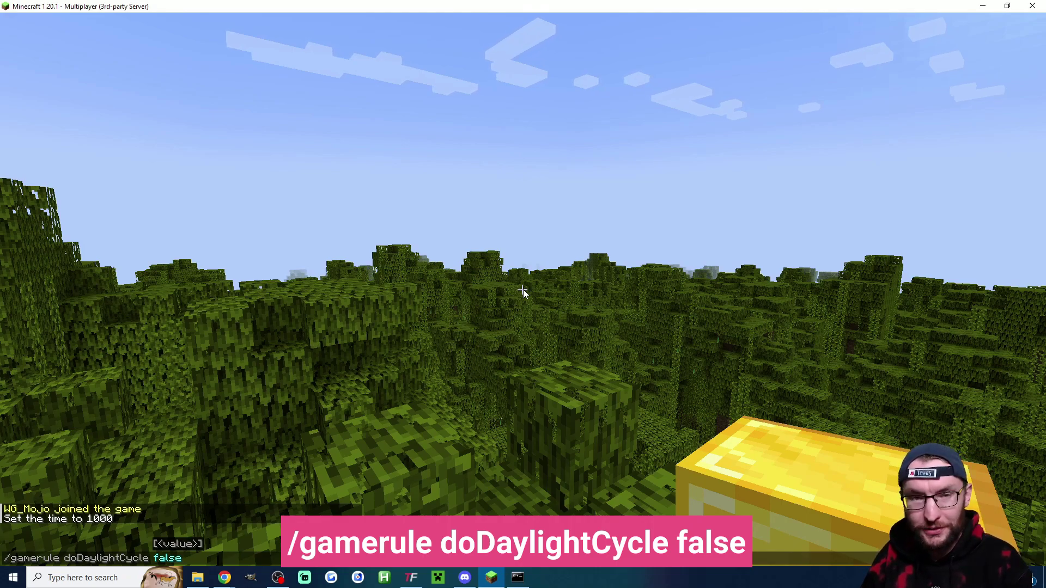
{"action": "key", "text": "Return"}
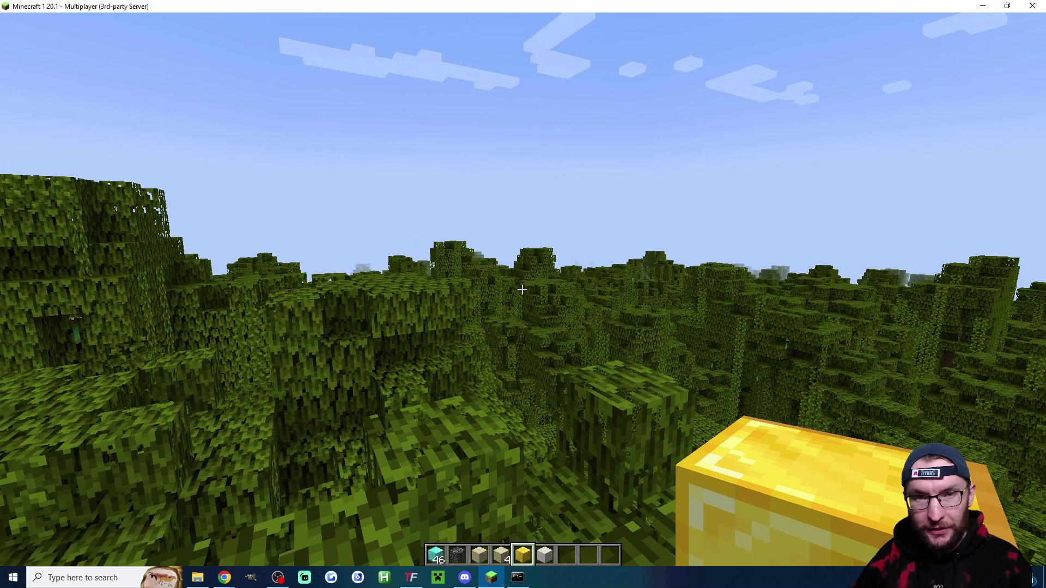
Open the video settings from the game options.
{"action": "key", "text": "Escape"}
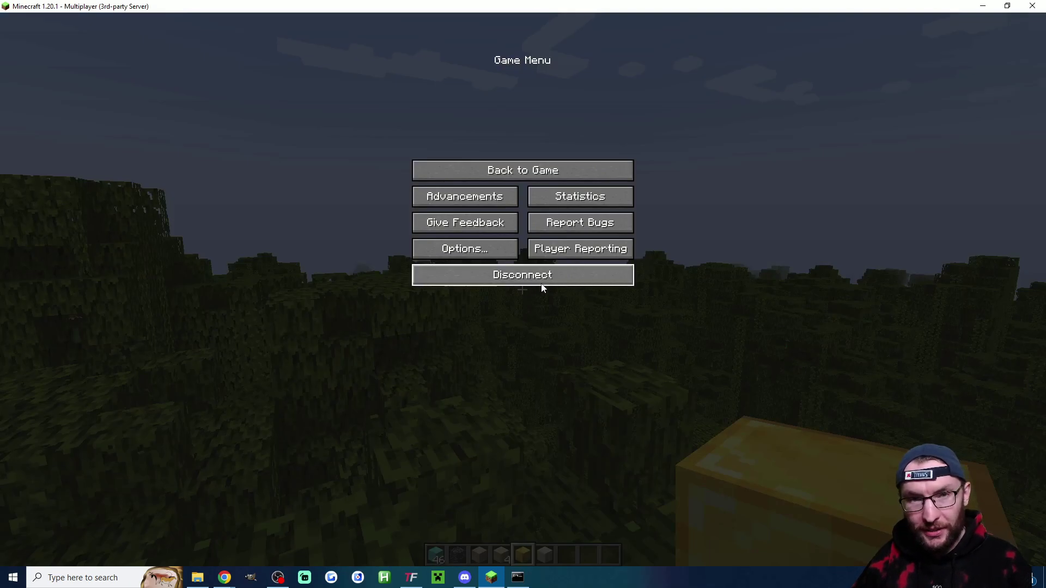
{"action": "left_click", "coordinate": [501, 244]}
{"action": "left_click", "coordinate": [484, 187]}
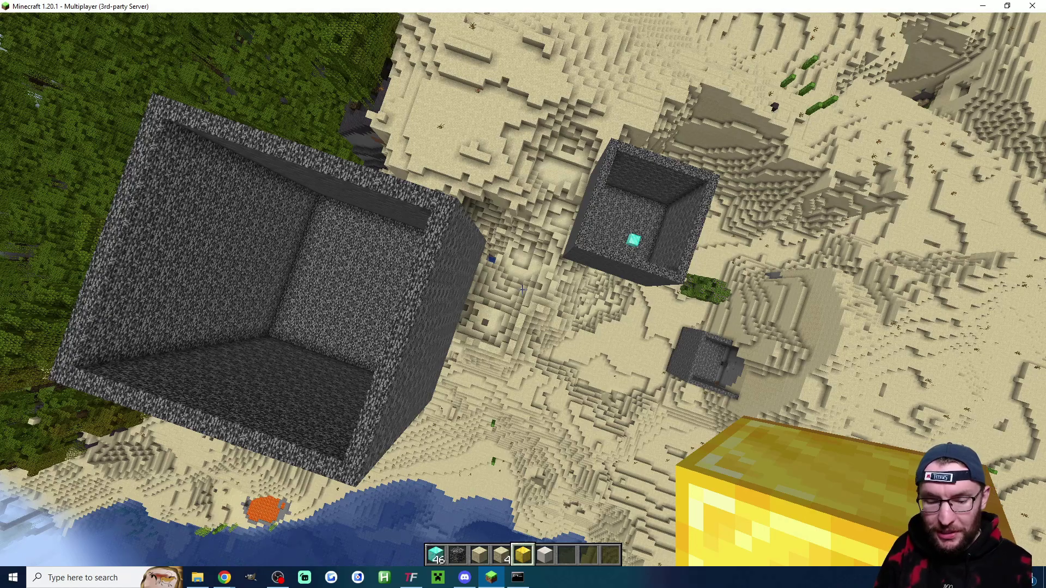
Display the in-game coordinates and have ChatGPT calculate the bedrock, hollow-out and roof-removal /fill commands for X 48, Y 124 and Z -75.
{"action": "key", "text": "F3"}
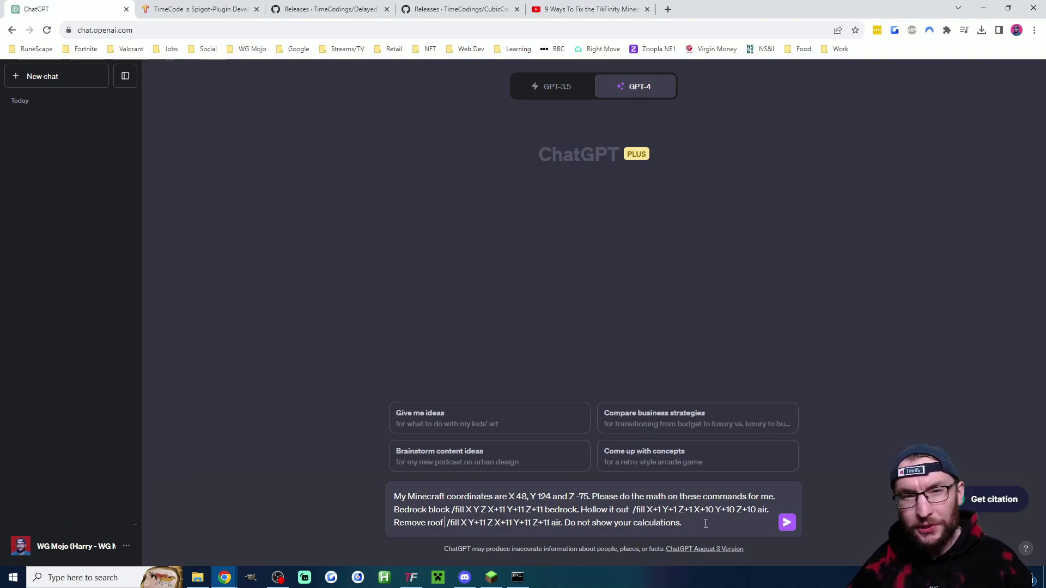
{"action": "left_click_drag", "start_coordinate": [509, 497], "coordinate": [593, 497]}
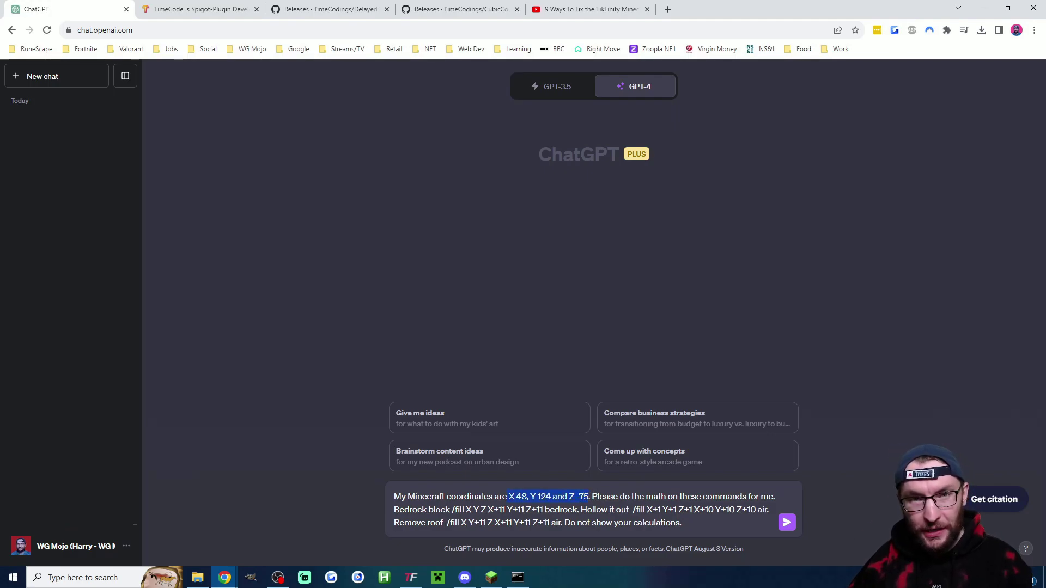
{"action": "key", "text": "Return"}
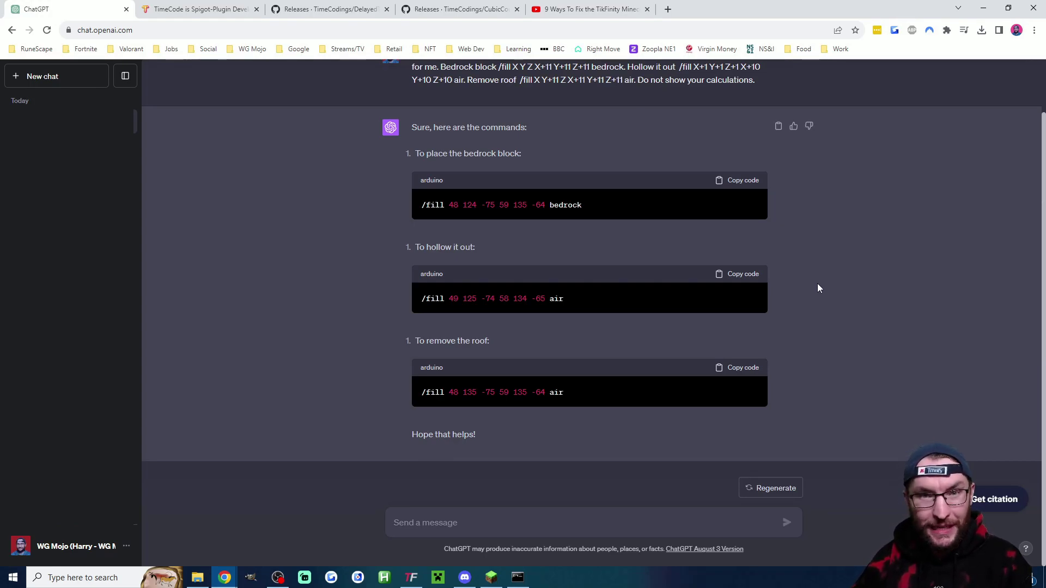
Ask ChatGPT to recalculate the commands with the message "Make it 13x13x13 instead".
{"action": "left_click", "coordinate": [526, 516]}
{"action": "type", "text": "Make it 13x13x13 instead"}
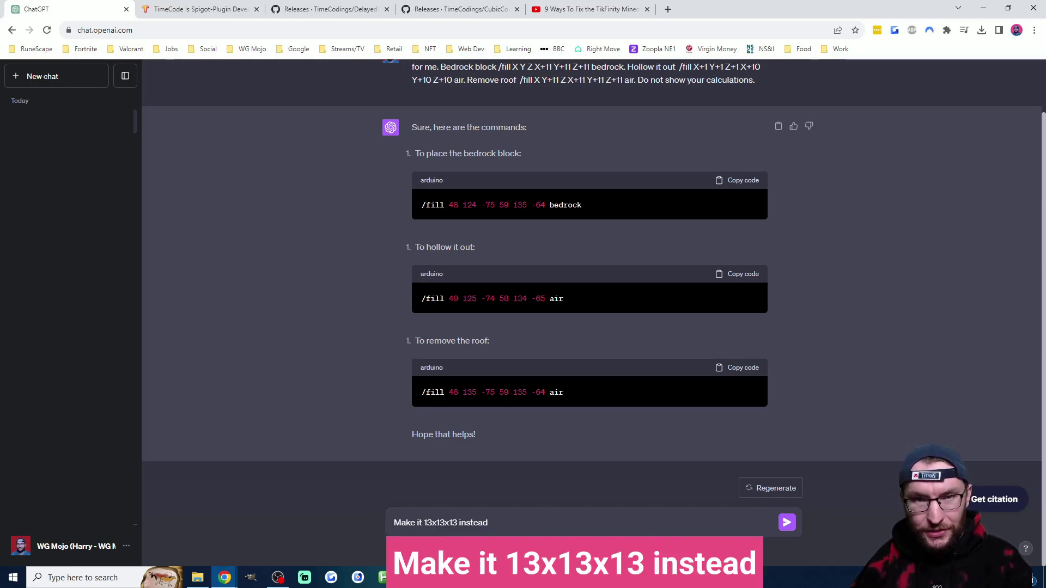
{"action": "key", "text": "Return"}
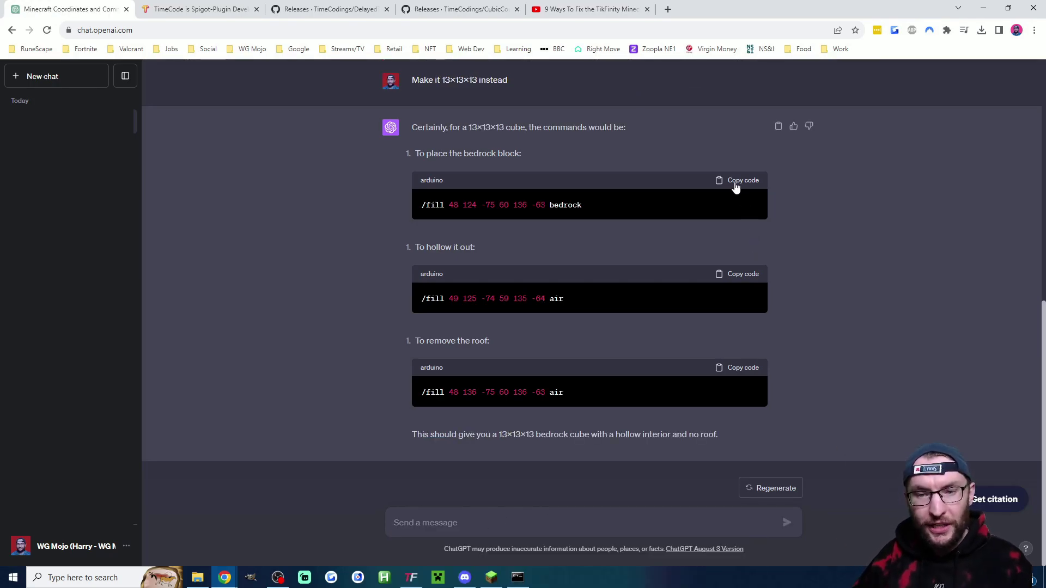
{"action": "left_click", "coordinate": [735, 186]}
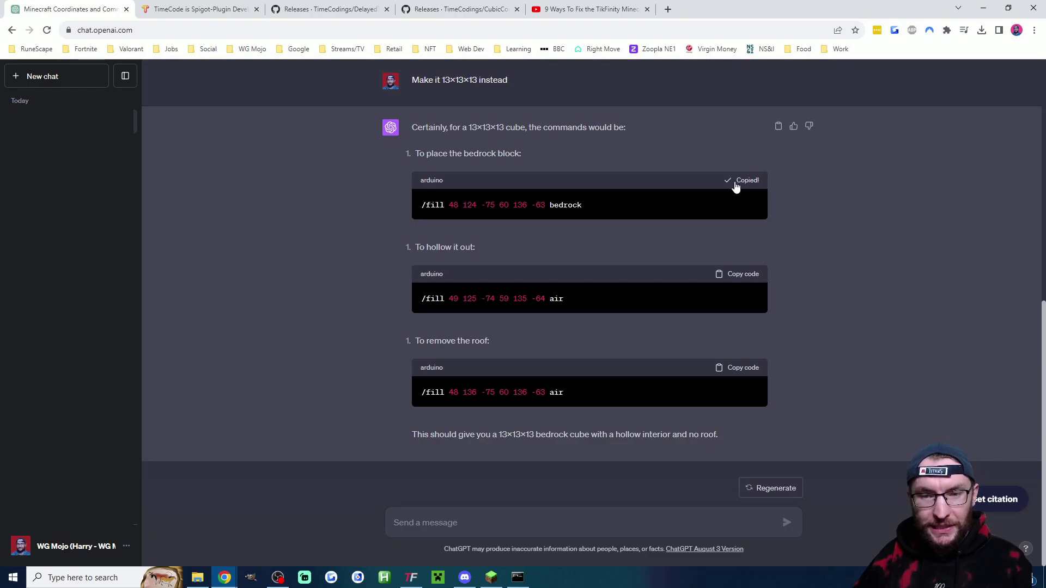
{"action": "left_click", "coordinate": [491, 577]}
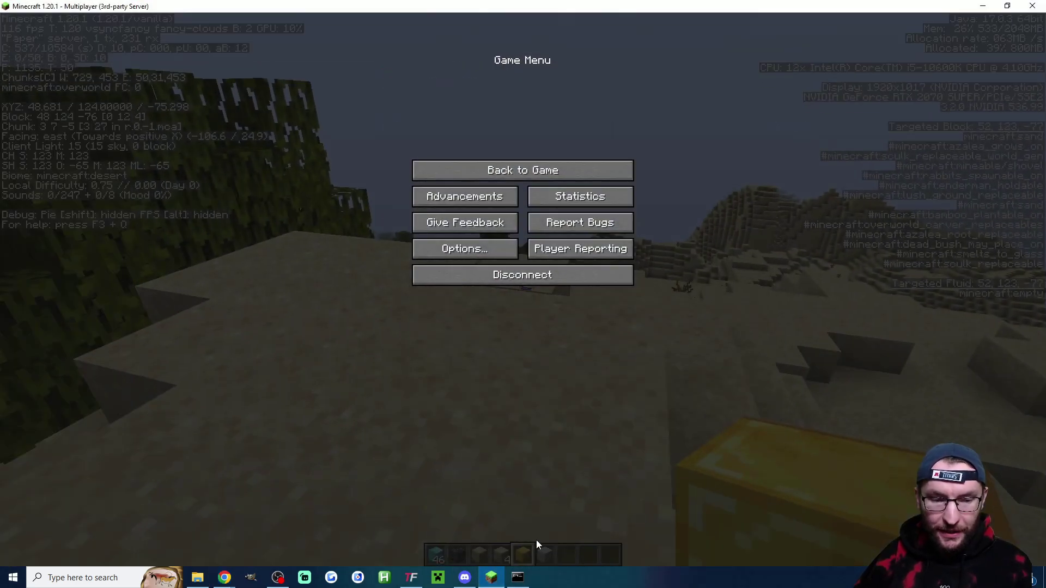
{"action": "left_click", "coordinate": [523, 170]}
{"action": "key", "text": "t"}
{"action": "key", "text": "ctrl+v"}
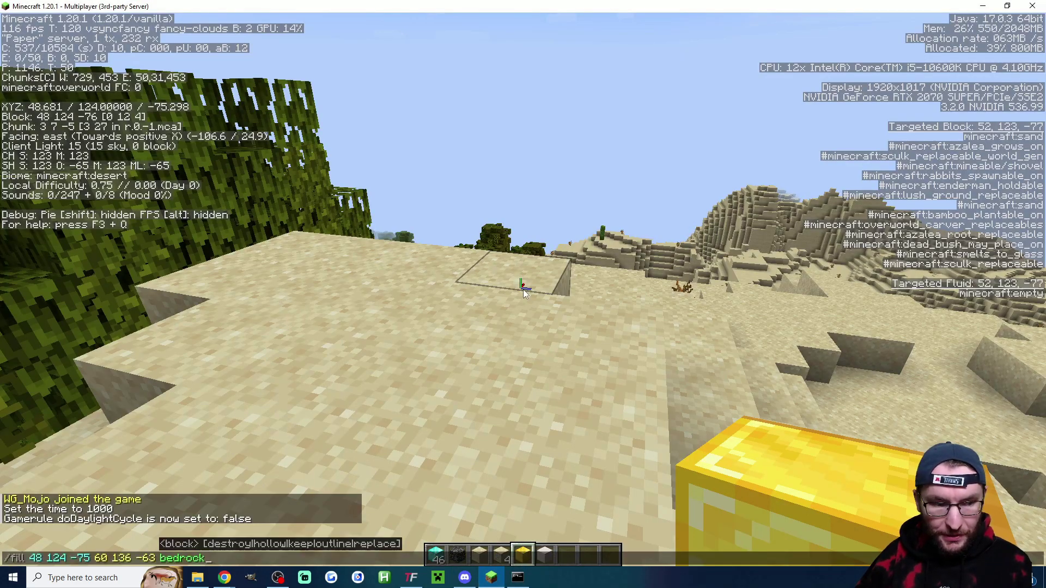
{"action": "key", "text": "Return"}
{"action": "key", "text": "alt+Tab"}
{"action": "left_click", "coordinate": [490, 577]}
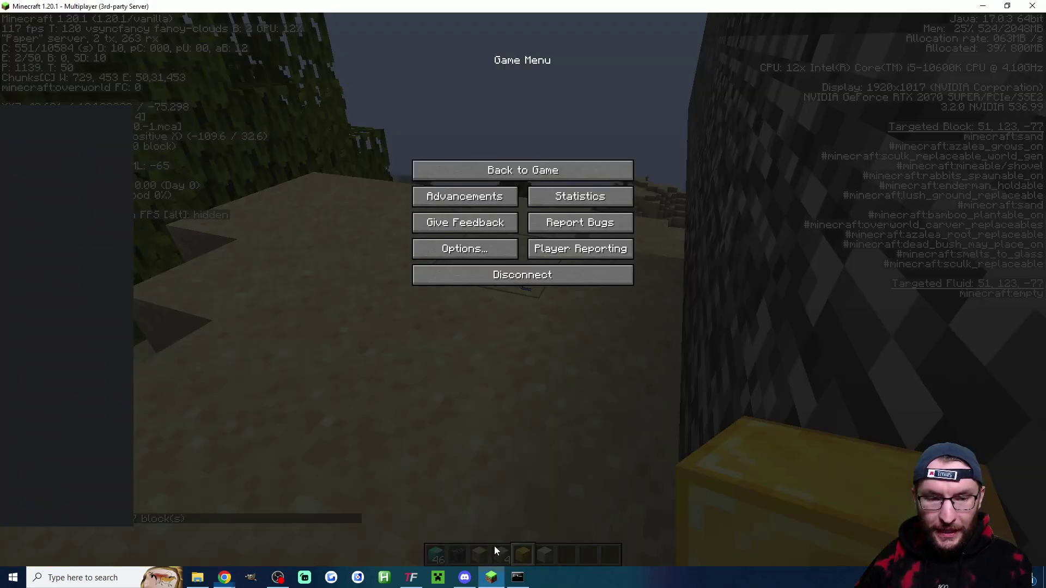
{"action": "left_click", "coordinate": [521, 170]}
{"action": "key", "text": "t"}
{"action": "key", "text": "ctrl+v"}
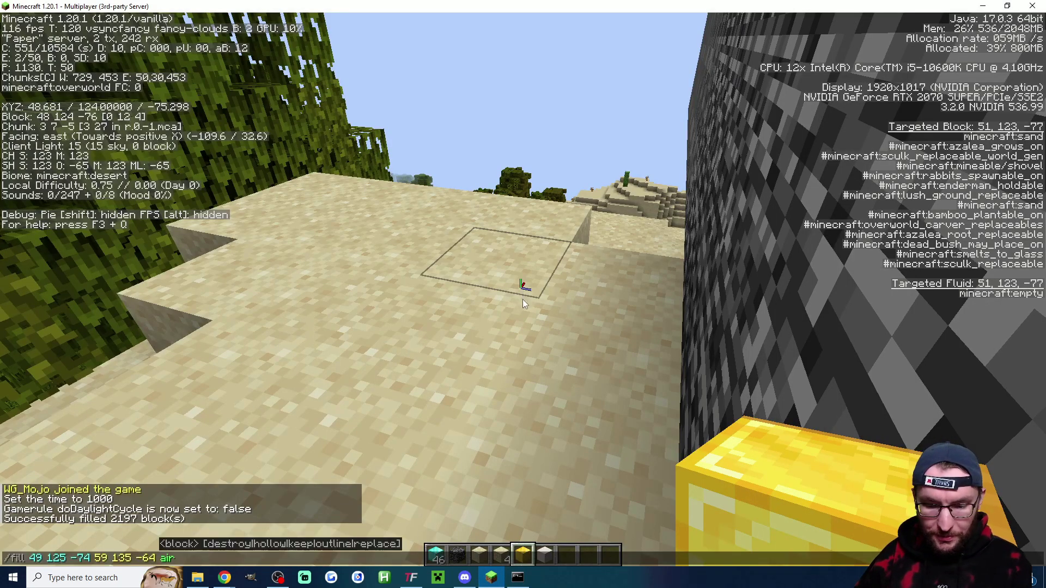
{"action": "key", "text": "Return"}
{"action": "key", "text": "Escape"}
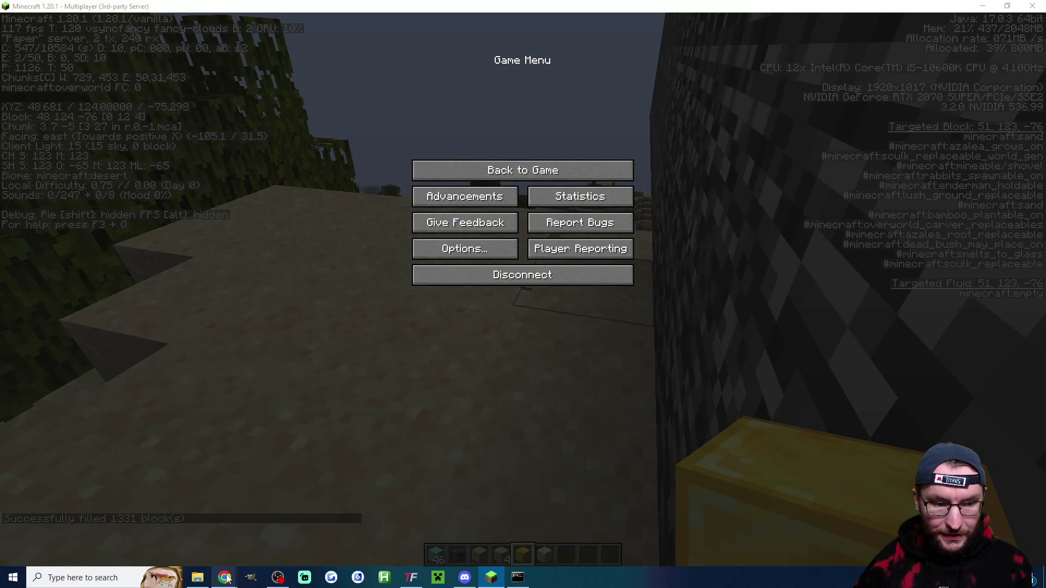
{"action": "mouse_move", "coordinate": [224, 577]}
{"action": "left_click", "coordinate": [256, 531]}
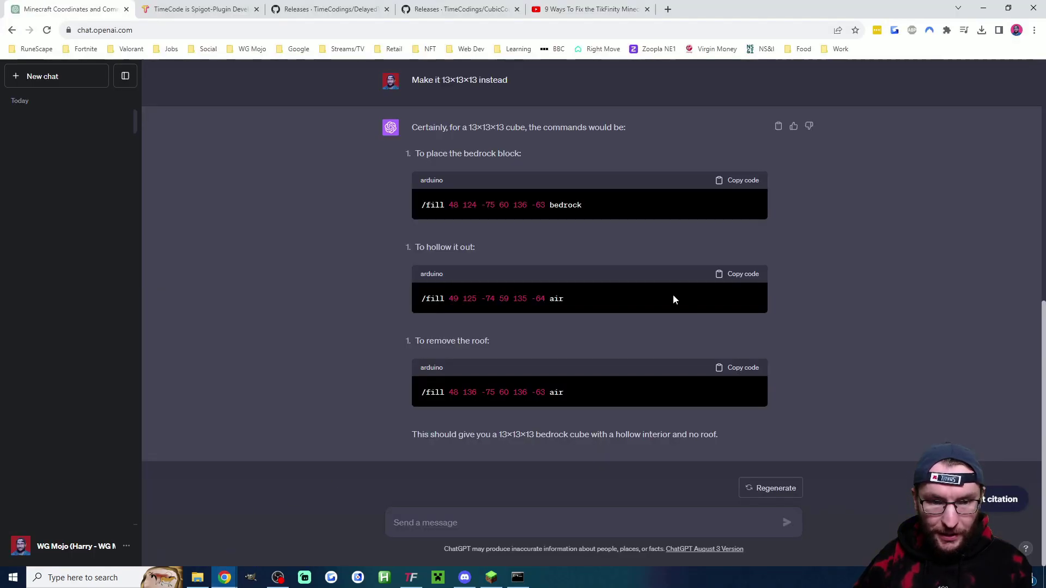
{"action": "left_click", "coordinate": [739, 368]}
{"action": "left_click", "coordinate": [490, 577]}
{"action": "left_click", "coordinate": [523, 170]}
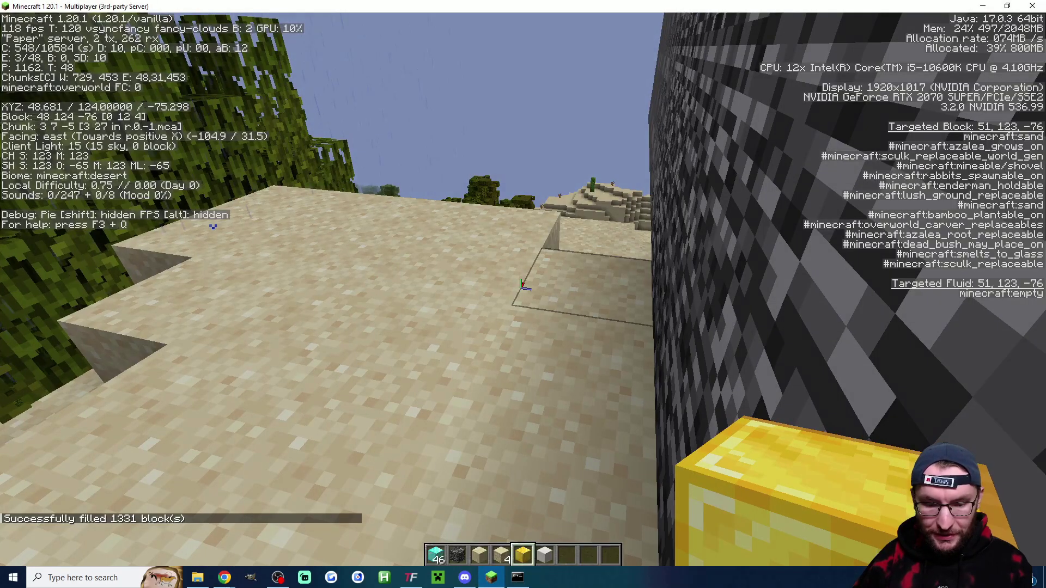
{"action": "key", "text": "t"}
{"action": "key", "text": "ctrl+v"}
{"action": "key", "text": "Return"}
Hide the debug overlay and fly over the wall down into the open bedrock cube with the diamond block in hand.
{"action": "key", "text": "space"}
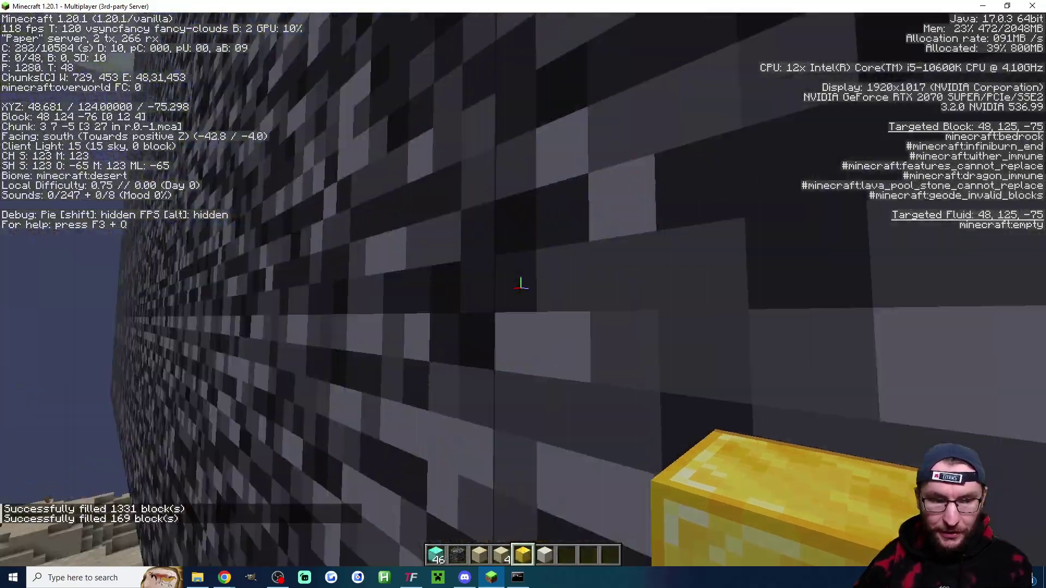
{"action": "key", "text": "space"}
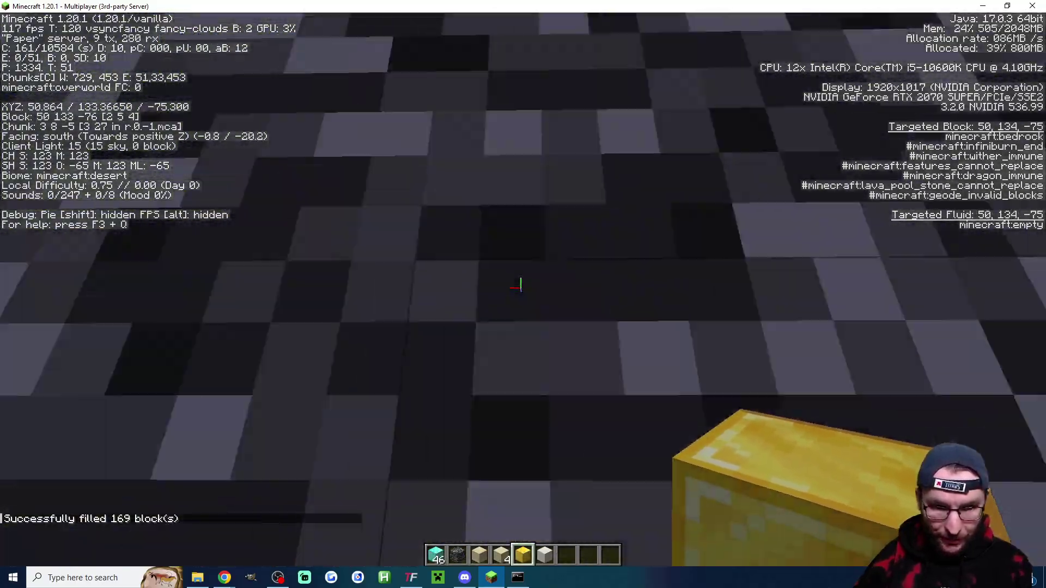
{"action": "key", "text": "s"}
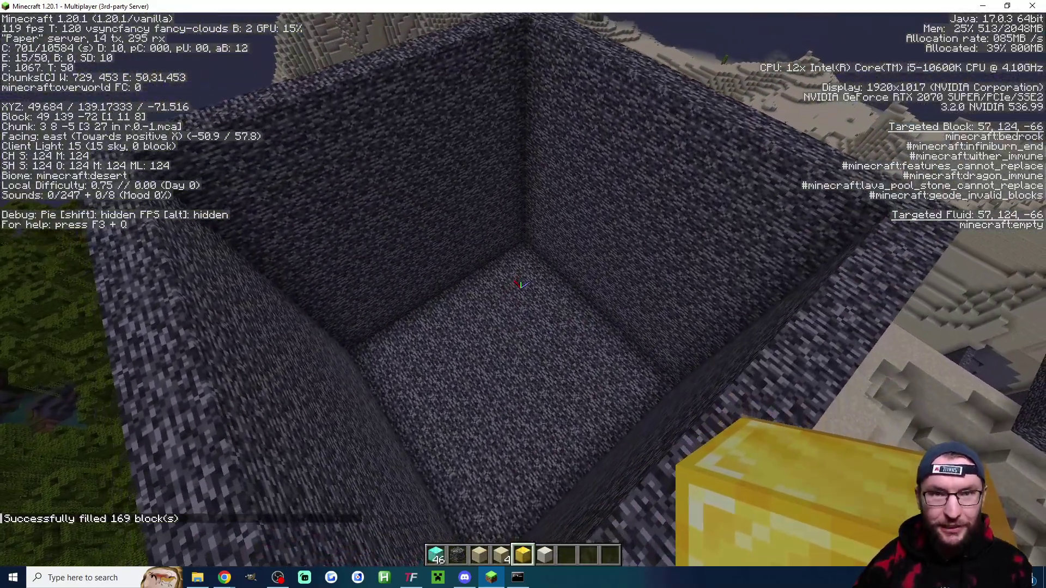
{"action": "key", "text": "F3"}
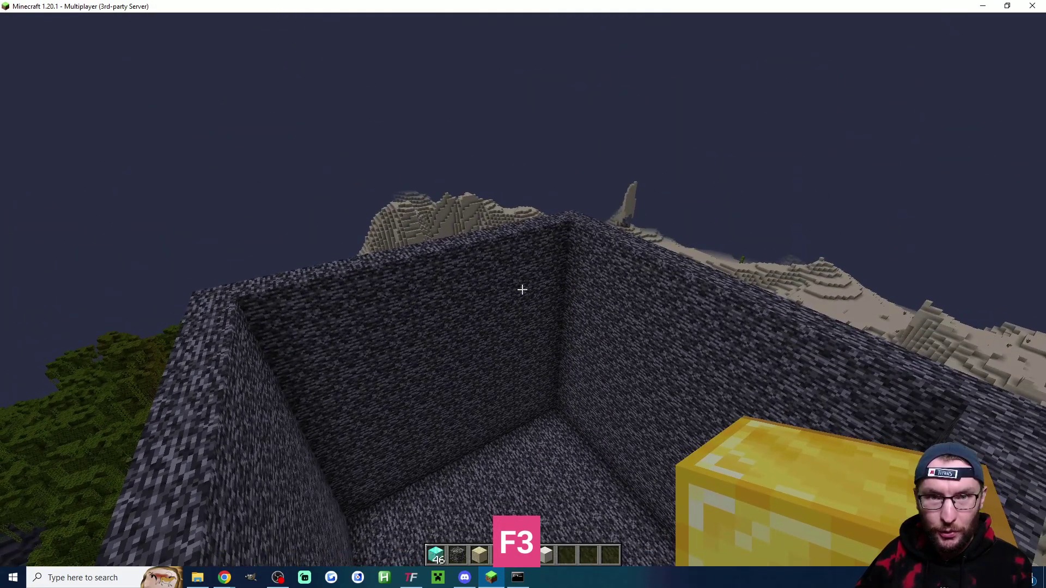
{"action": "key", "text": "shift"}
{"action": "key", "text": "1"}
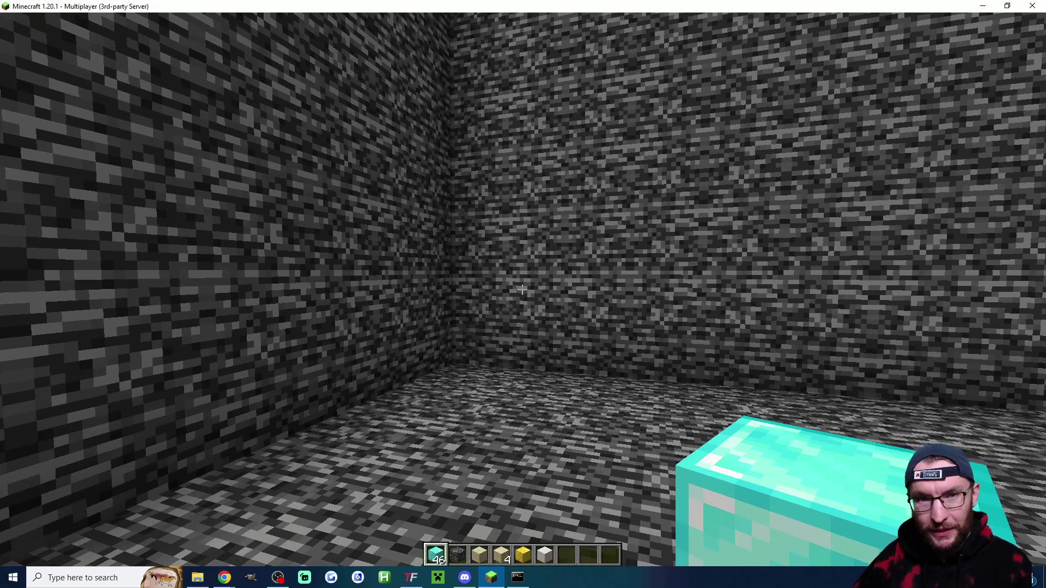
Start the CubicCountdown setup with /cc setup and mark a bottom inner corner of the bedrock cube as the first edge.
{"action": "key", "text": "t"}
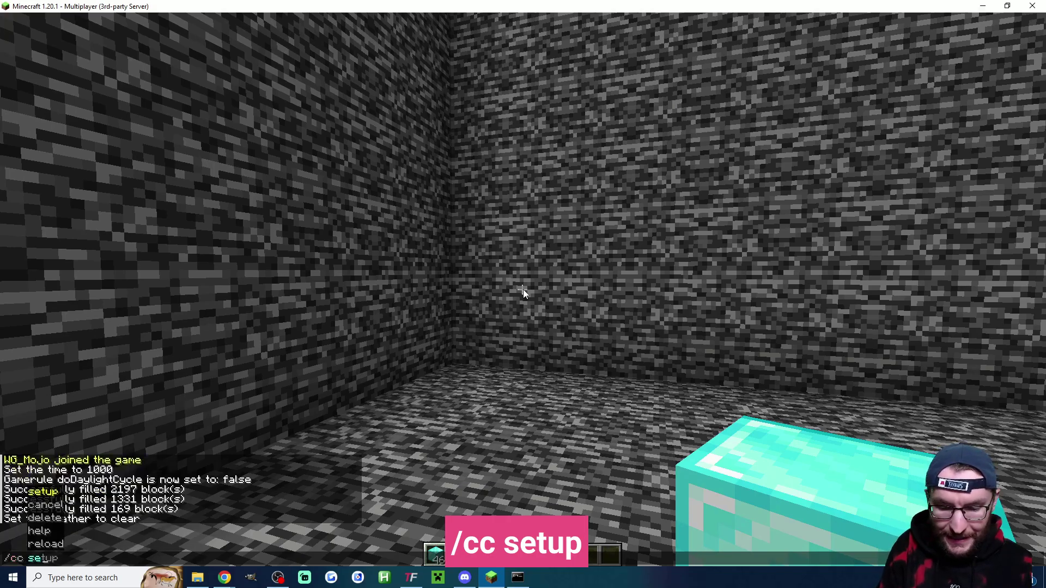
{"action": "key", "text": "Return"}
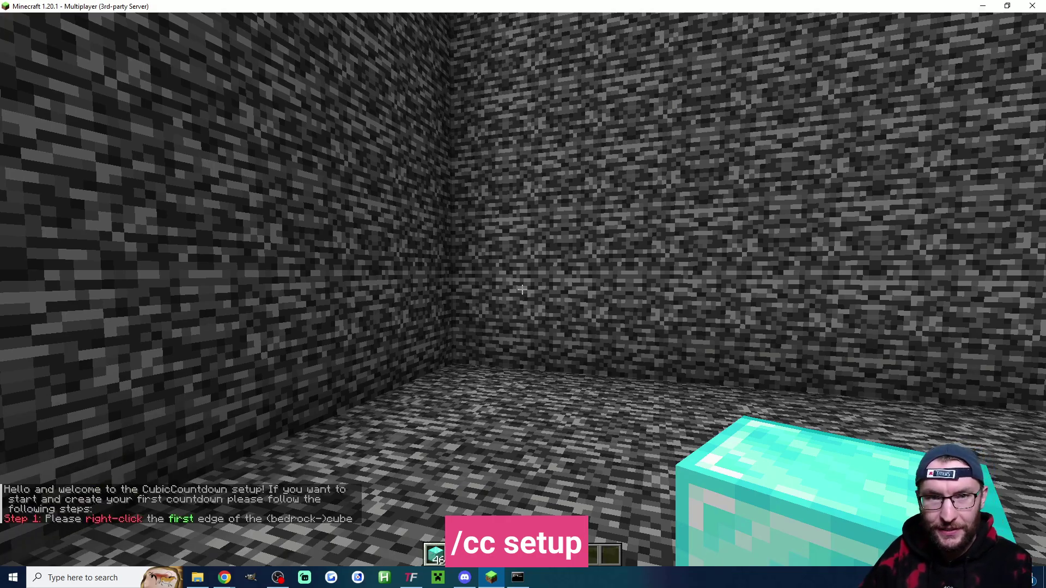
{"action": "key", "text": "w"}
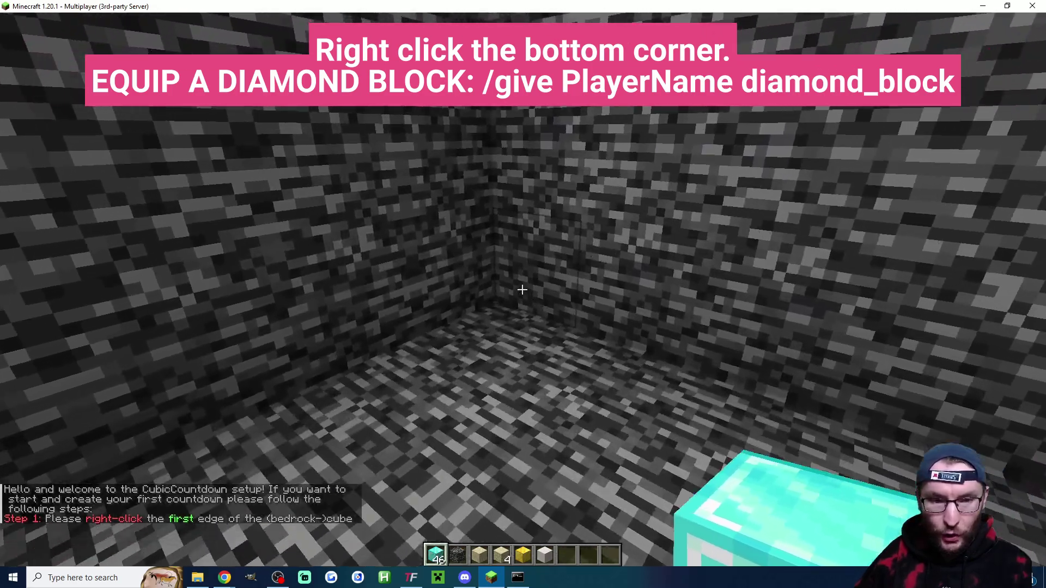
{"action": "right_click", "coordinate": [522, 290]}
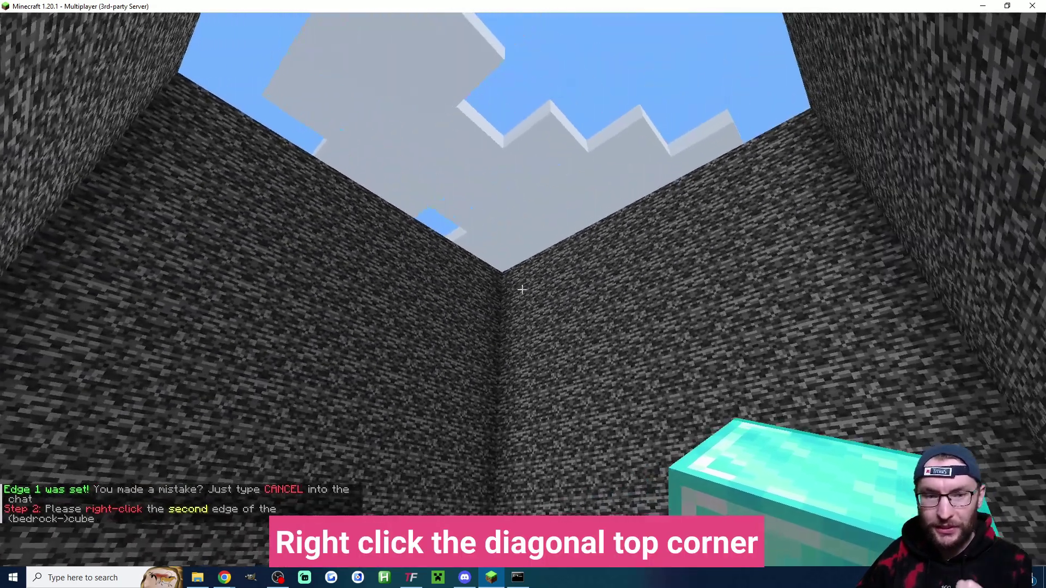
Fly up to the diagonally opposite top corner of the bedrock cube and mark it as the second edge.
{"action": "key", "text": "w"}
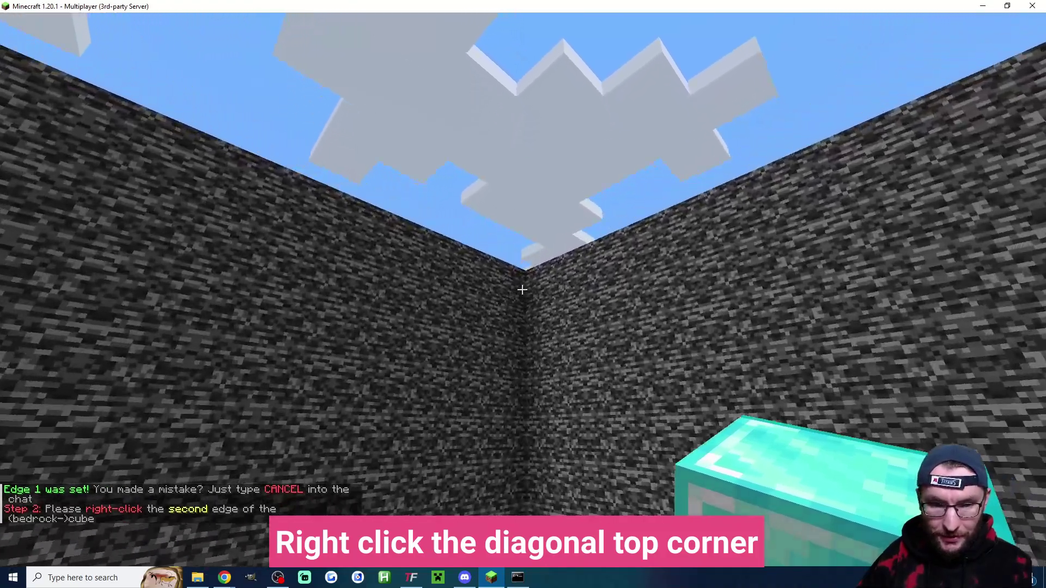
{"action": "key", "text": "space"}
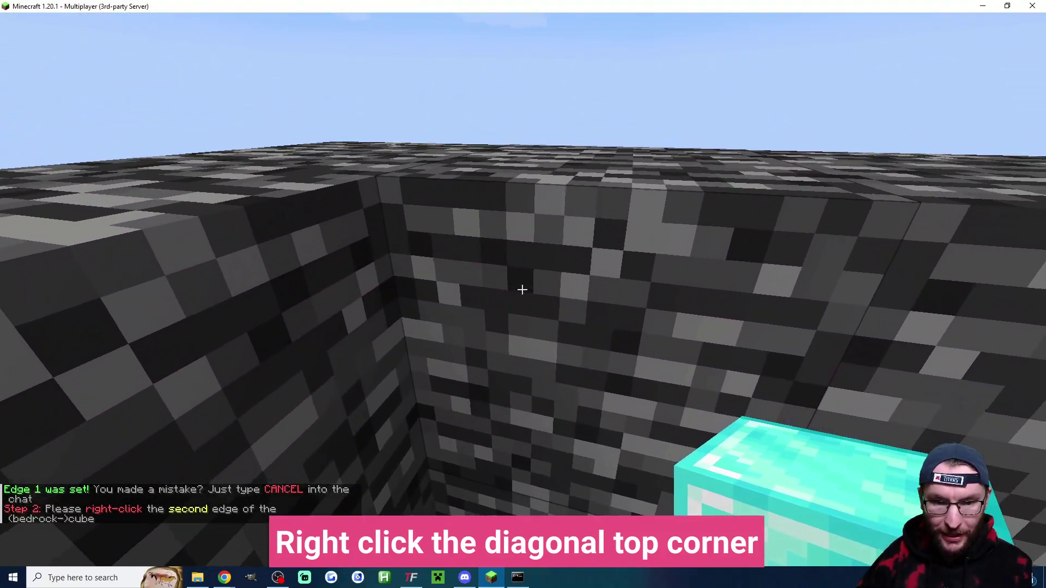
{"action": "right_click", "coordinate": [522, 289]}
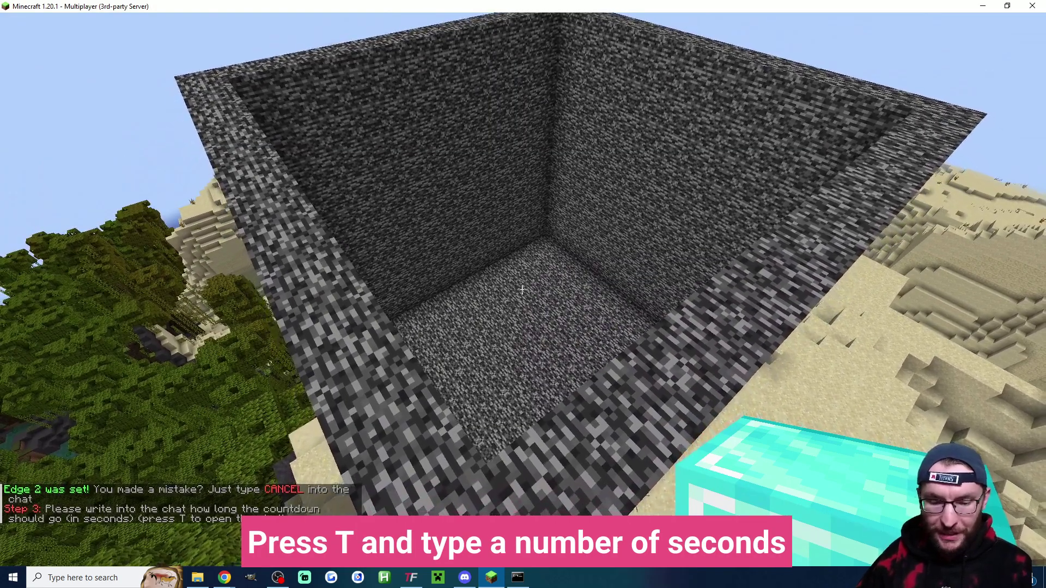
Answer the CubicCountdown setup in chat with a countdown of 15 seconds and the name cube.
{"action": "key", "text": "t"}
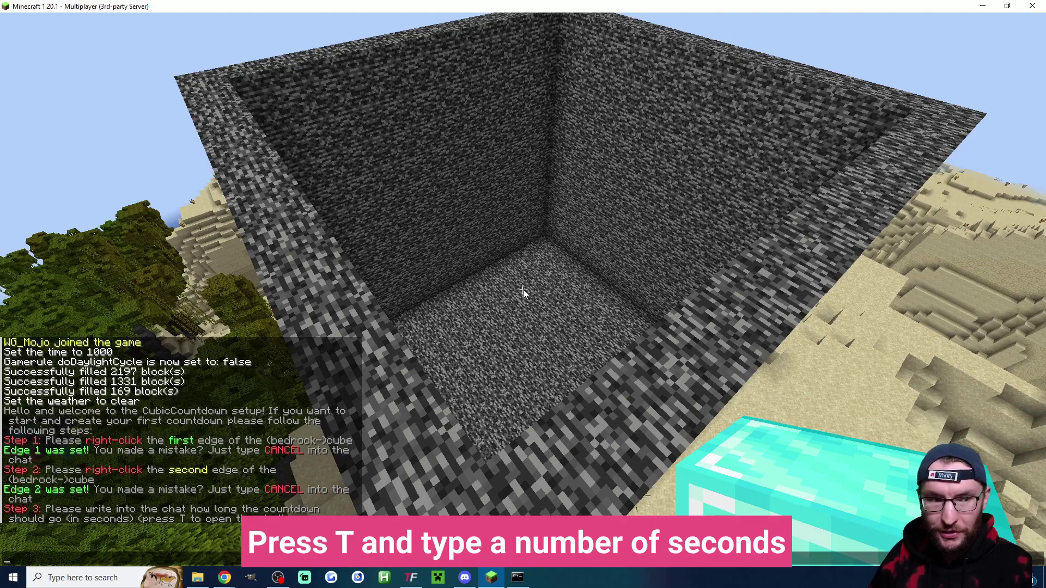
{"action": "type", "text": "15"}
{"action": "key", "text": "Return"}
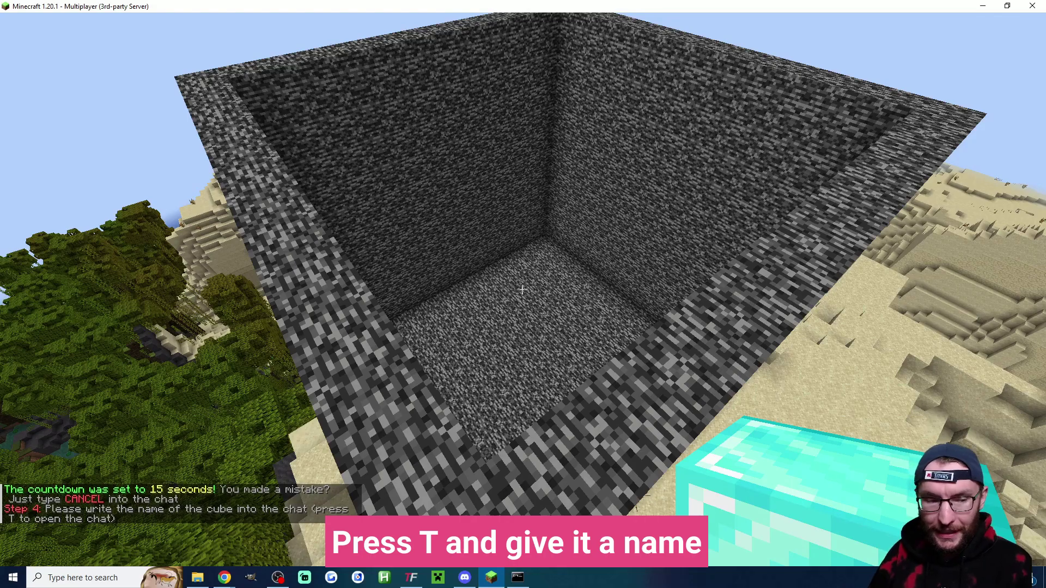
{"action": "type", "text": "t"}
{"action": "type", "text": "cube"}
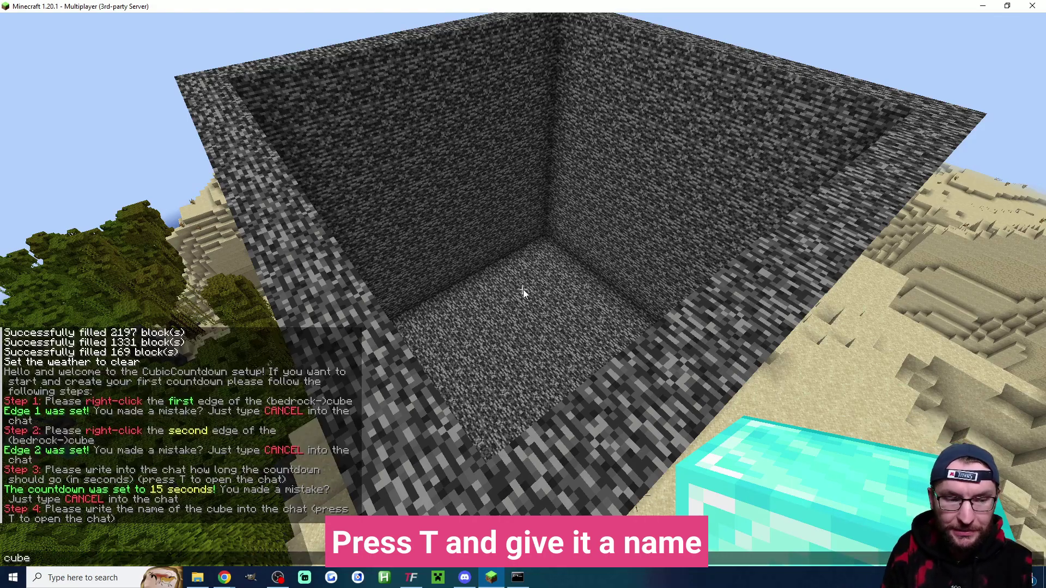
{"action": "key", "text": "Return"}
{"action": "key", "text": "shift"}
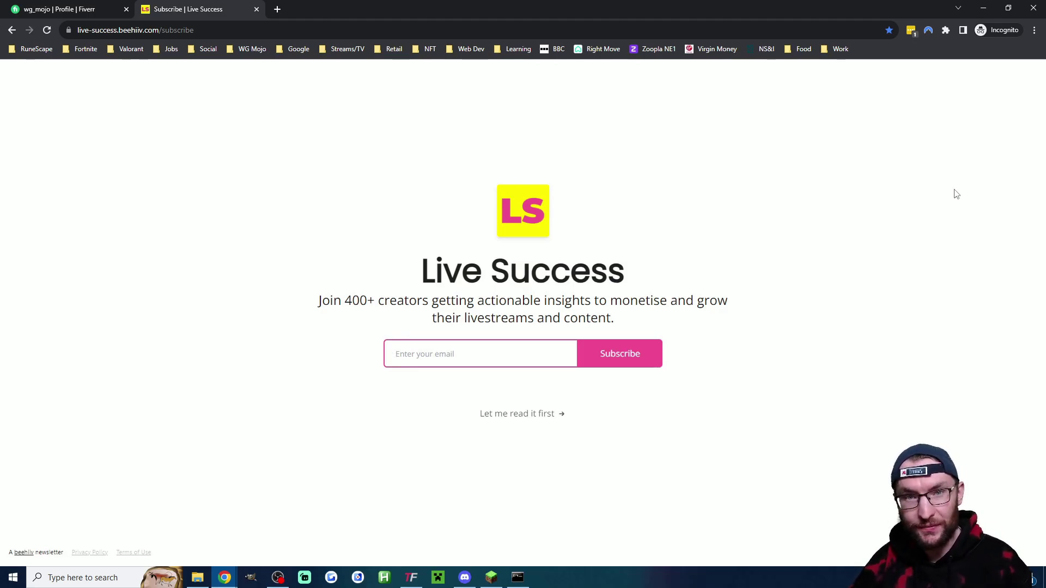
Switch to TikFinity and review the TikTok login and Minecraft connection settings on the setup page.
{"action": "key", "text": "alt+Tab"}
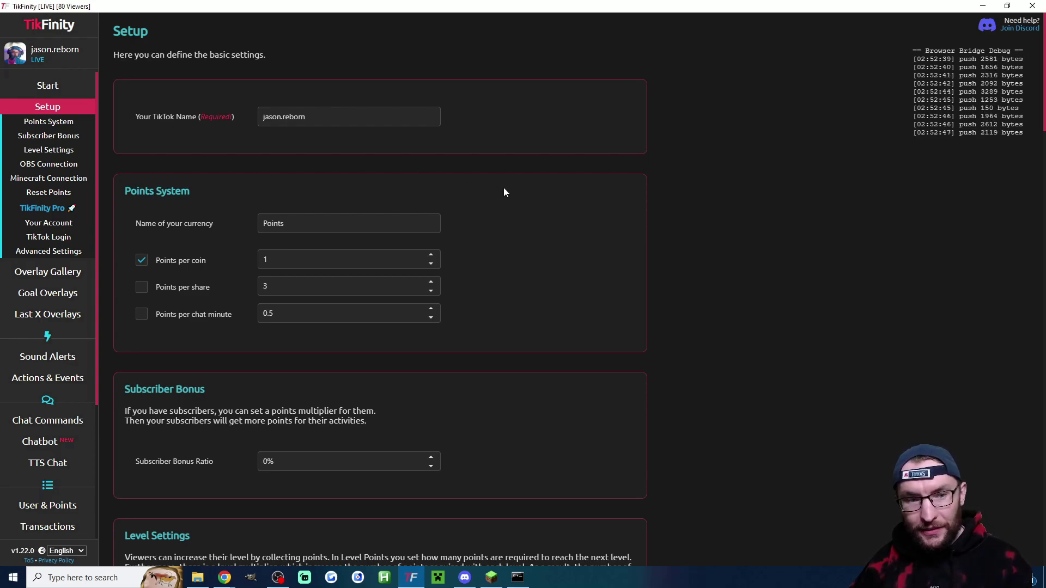
{"action": "scroll", "coordinate": [503, 188], "scroll_direction": "down", "scroll_amount": 15}
{"action": "scroll", "coordinate": [577, 277], "scroll_direction": "down", "scroll_amount": 15}
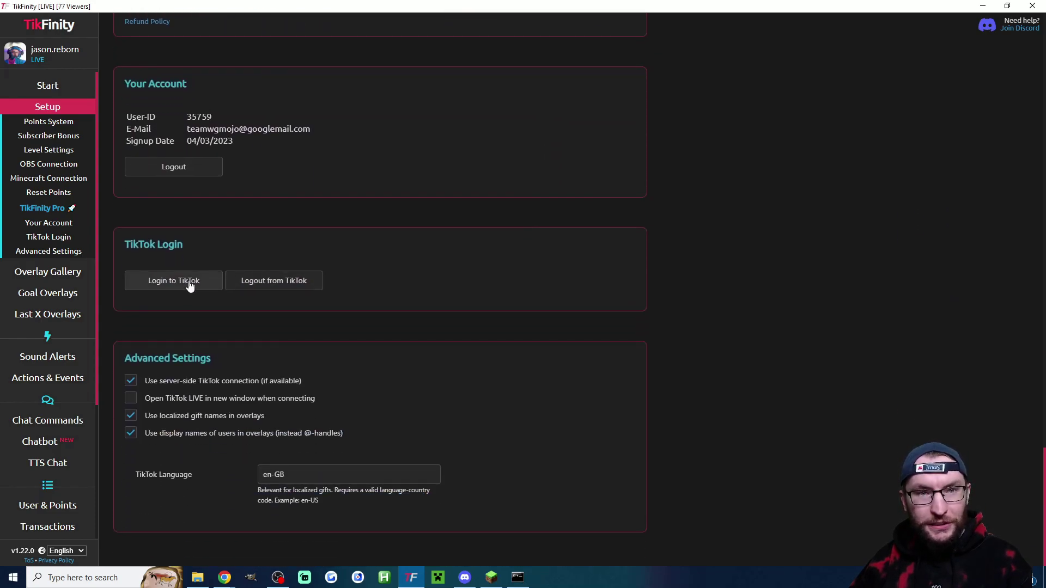
{"action": "scroll", "coordinate": [443, 313], "scroll_direction": "up", "scroll_amount": 10}
{"action": "scroll", "coordinate": [437, 313], "scroll_direction": "up", "scroll_amount": 6}
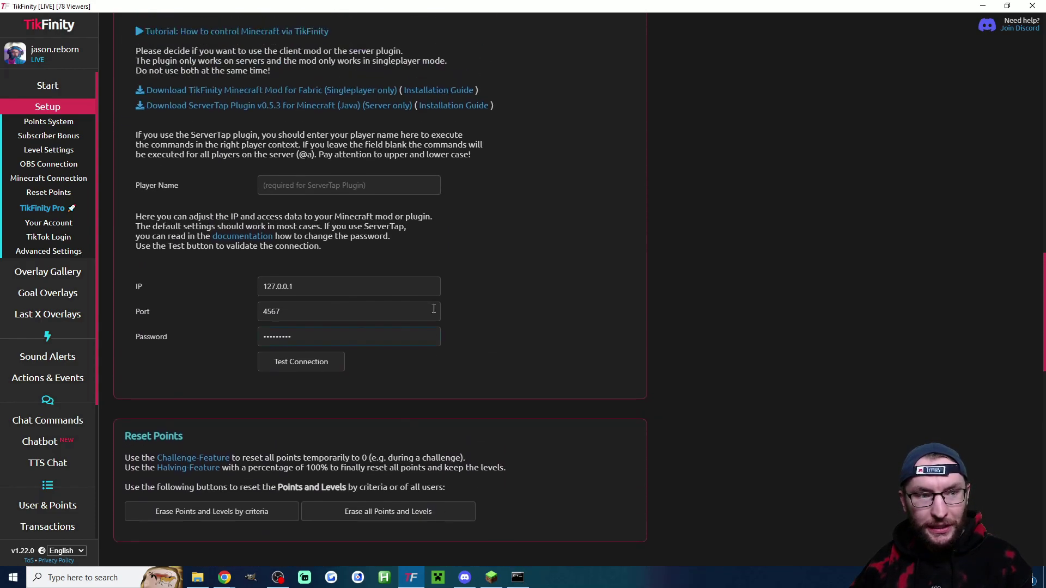
{"action": "left_click", "coordinate": [285, 430]}
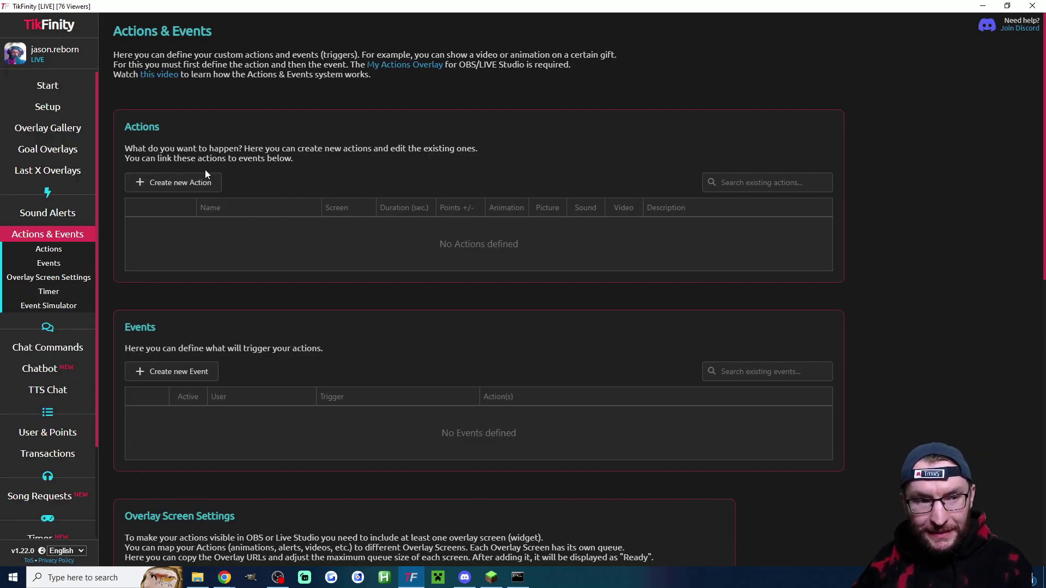
Create an action named 5 TNT with the well done animation, alert text 'sent {giftname} and spawned 5 TNT.' and Minecraft command /tnt 5 0.5 3.
{"action": "left_click", "coordinate": [207, 182]}
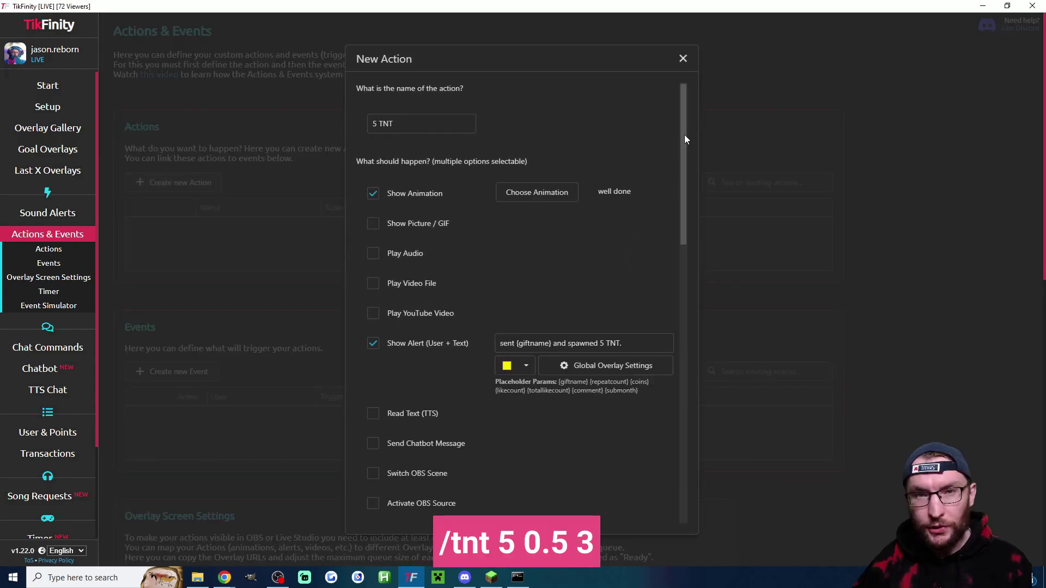
{"action": "left_click_drag", "start_coordinate": [684, 135], "coordinate": [691, 205]}
{"action": "left_click", "coordinate": [530, 429]}
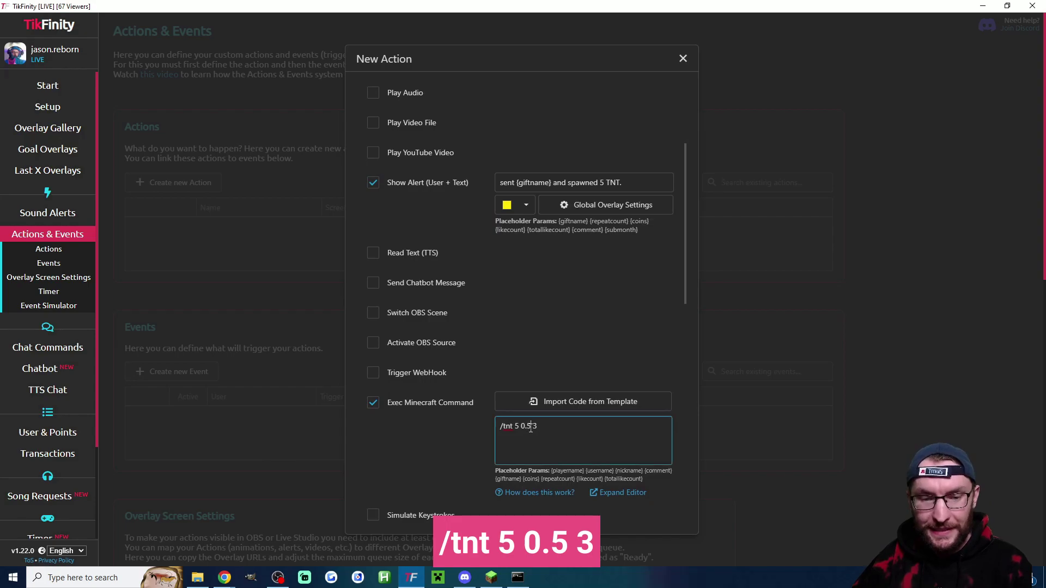
{"action": "left_click_drag", "start_coordinate": [530, 428], "coordinate": [520, 429]}
{"action": "left_click", "coordinate": [553, 429]}
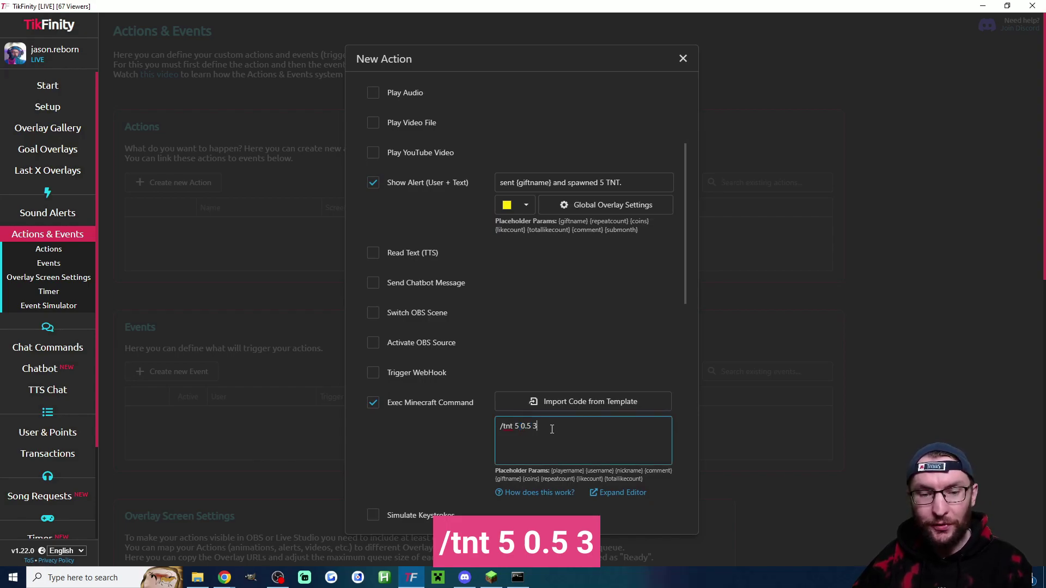
{"action": "double_click", "coordinate": [535, 430]}
{"action": "left_click", "coordinate": [536, 433]}
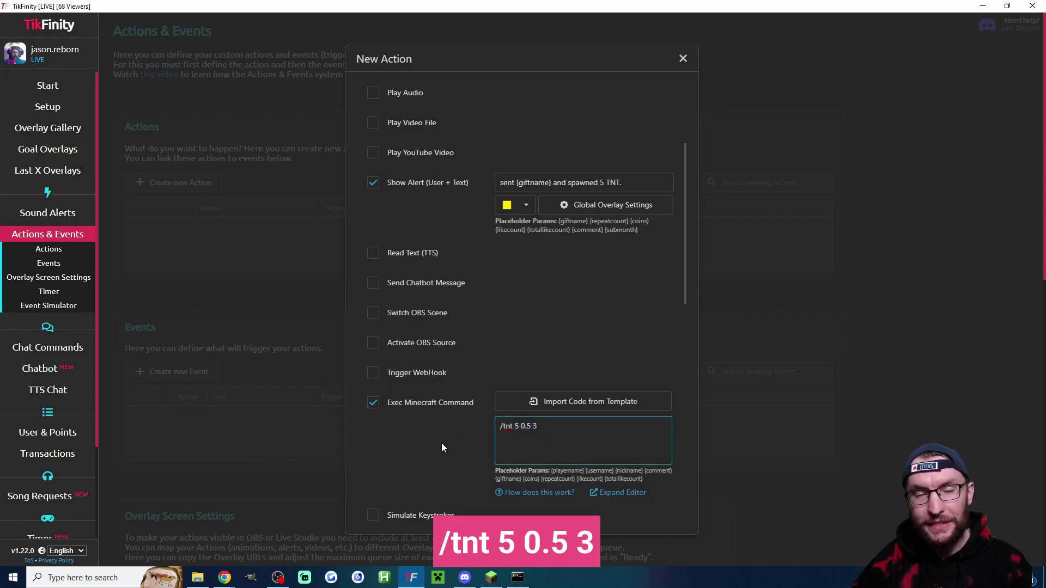
{"action": "left_click", "coordinate": [684, 421]}
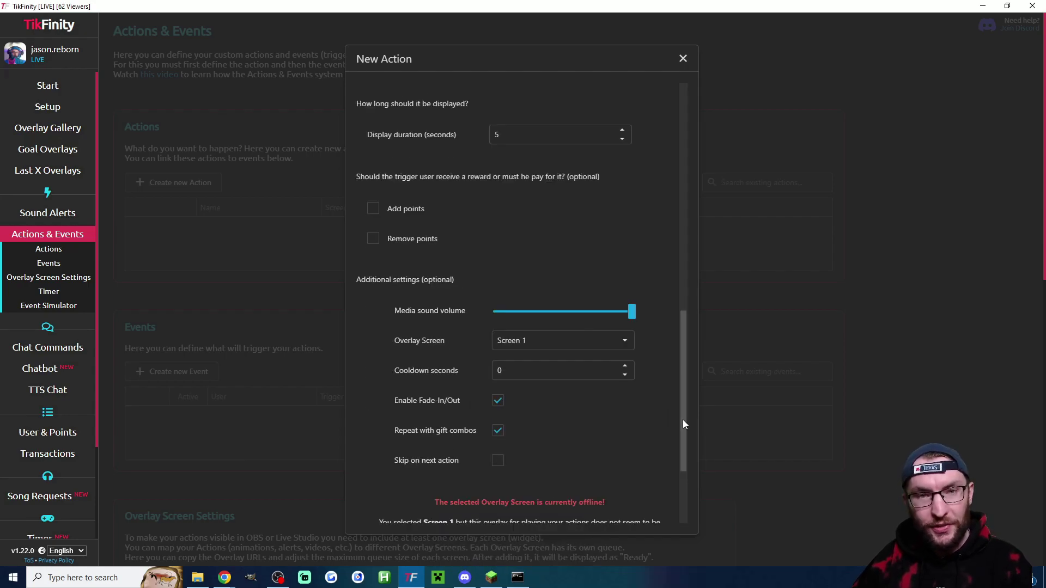
{"action": "scroll", "coordinate": [684, 423], "scroll_direction": "down", "scroll_amount": 3}
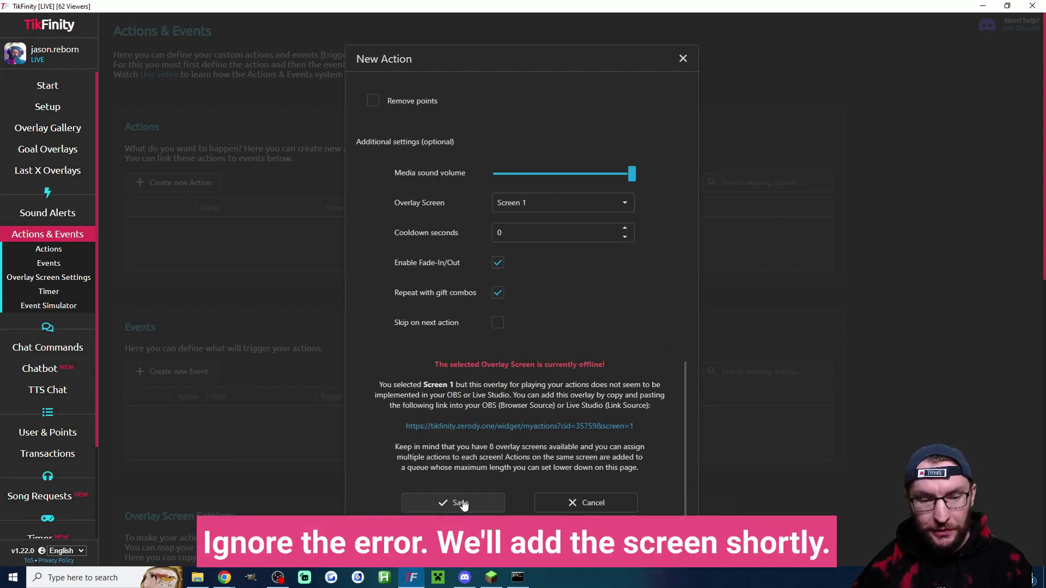
{"action": "left_click", "coordinate": [459, 502]}
Duplicate the 5 TNT action and edit the copy as 20 TNT Rain, with alert 'sent {giftname} and spawned 20 TNT Rain.' and command /tntrain 20 0.1 4.
{"action": "left_click", "coordinate": [167, 227]}
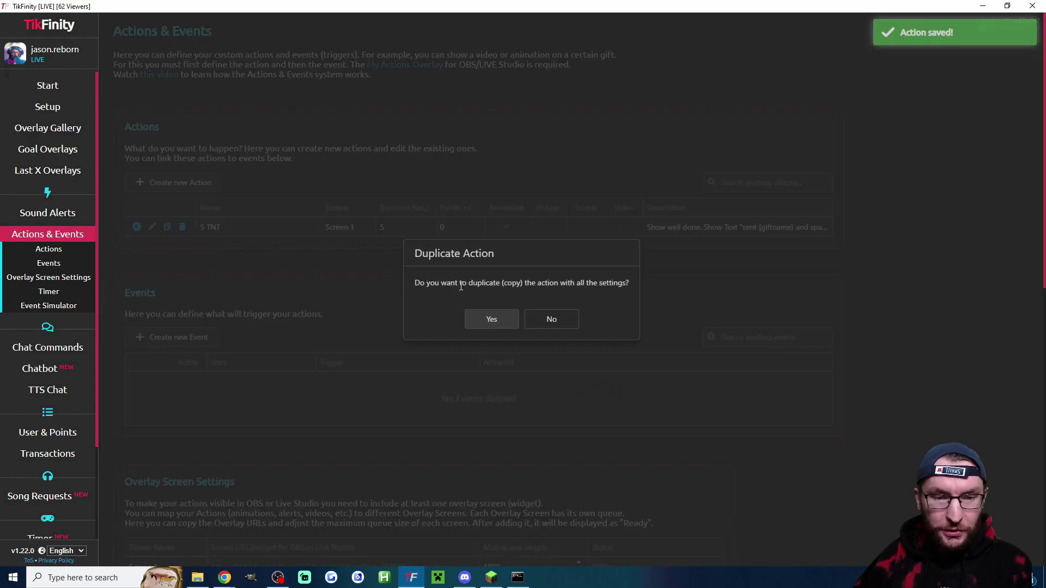
{"action": "left_click", "coordinate": [488, 321]}
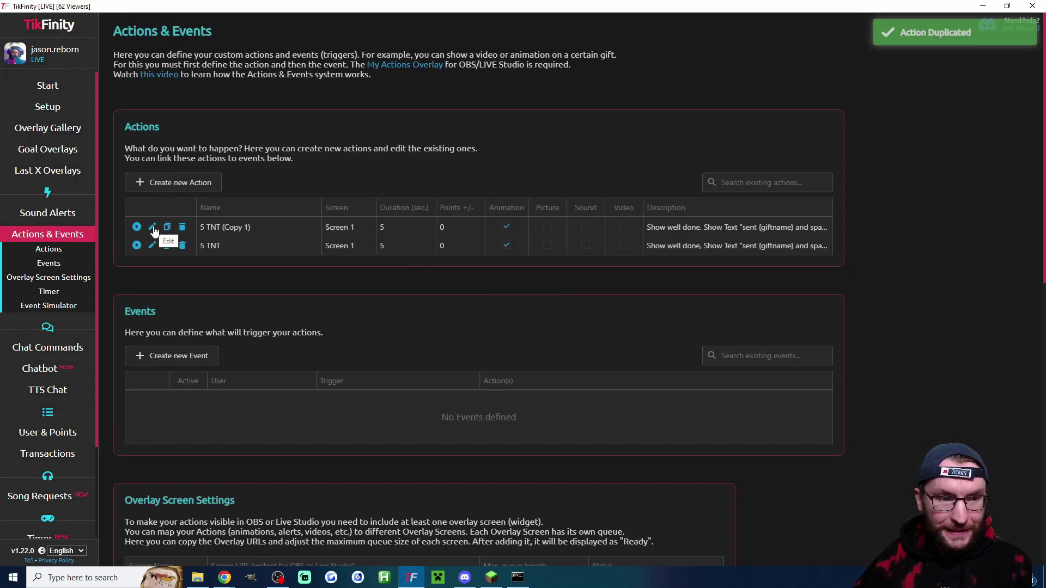
{"action": "left_click", "coordinate": [153, 228]}
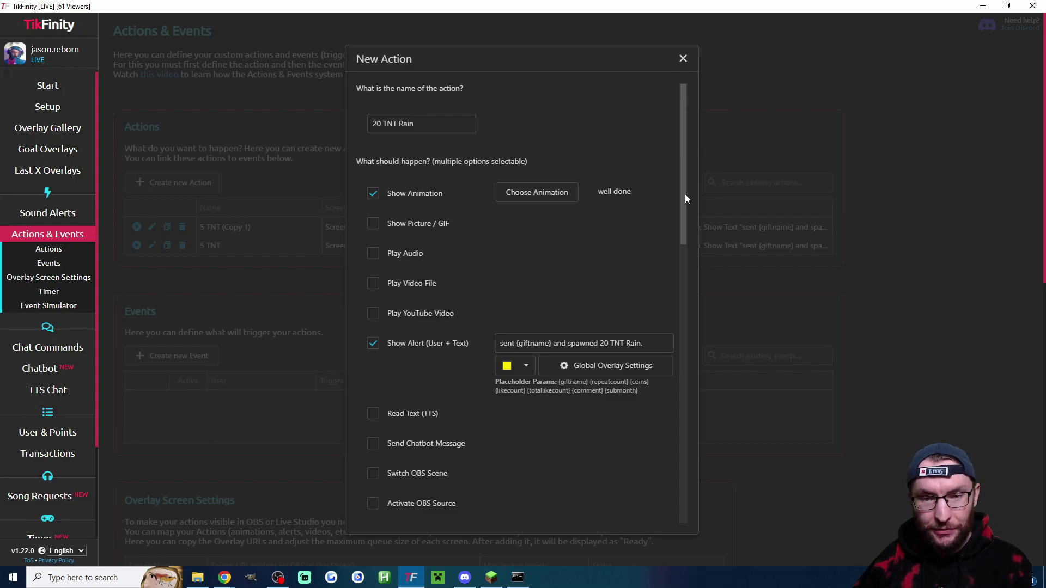
{"action": "left_click_drag", "start_coordinate": [684, 194], "coordinate": [686, 256]}
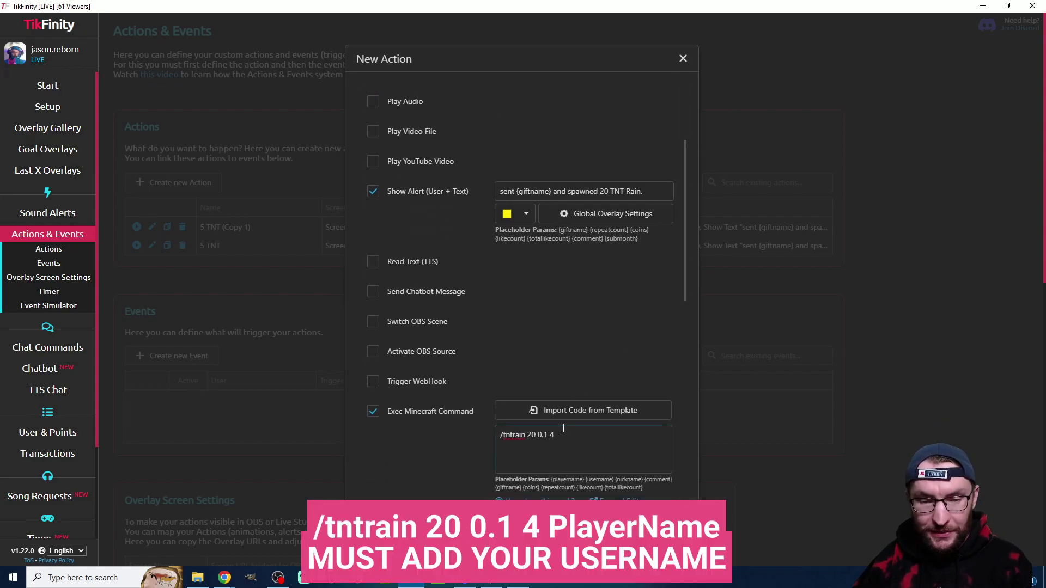
{"action": "double_click", "coordinate": [512, 434]}
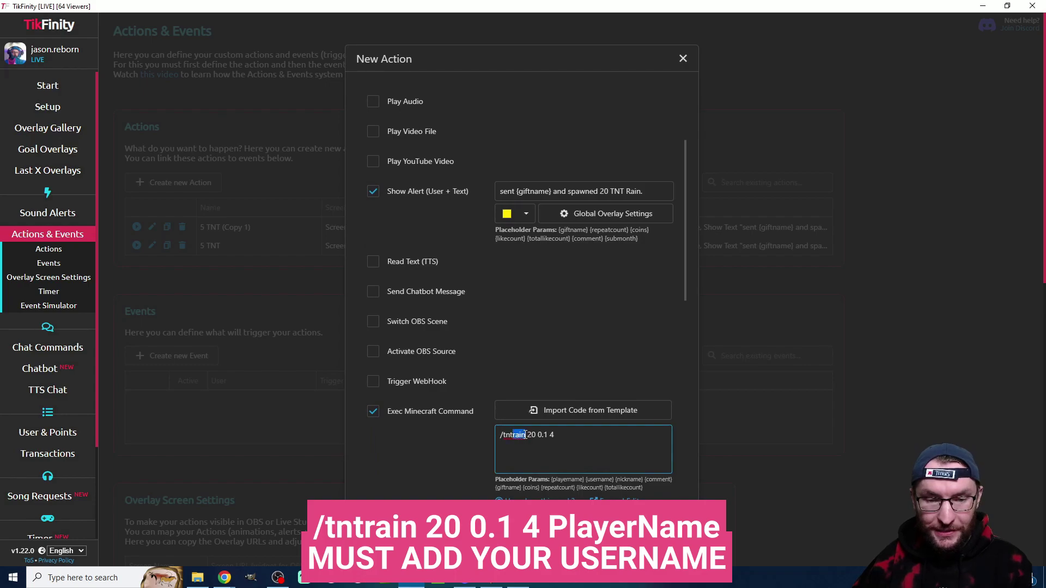
{"action": "left_click", "coordinate": [518, 435]}
{"action": "double_click", "coordinate": [532, 436]}
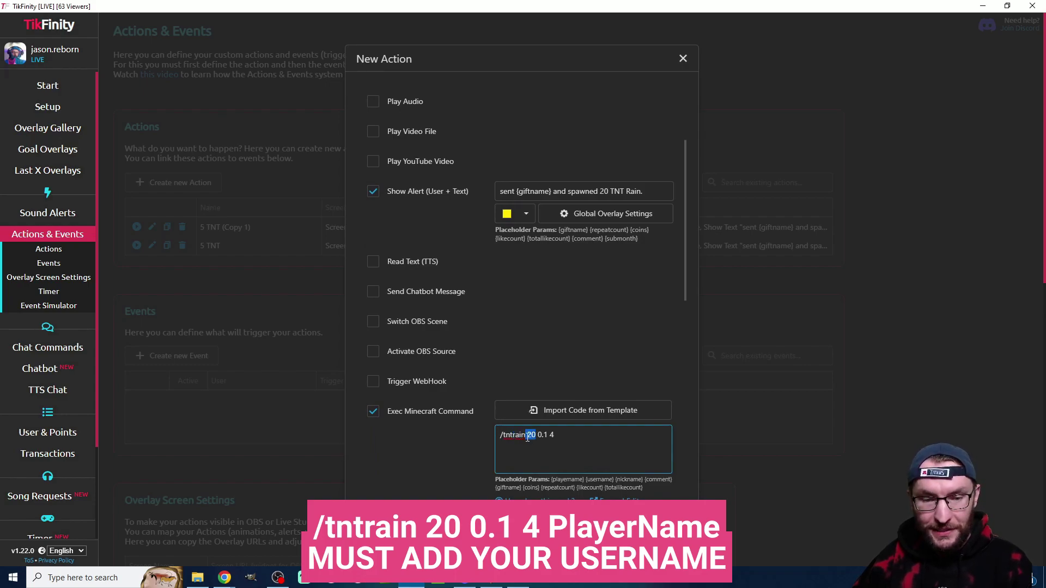
{"action": "double_click", "coordinate": [540, 435]}
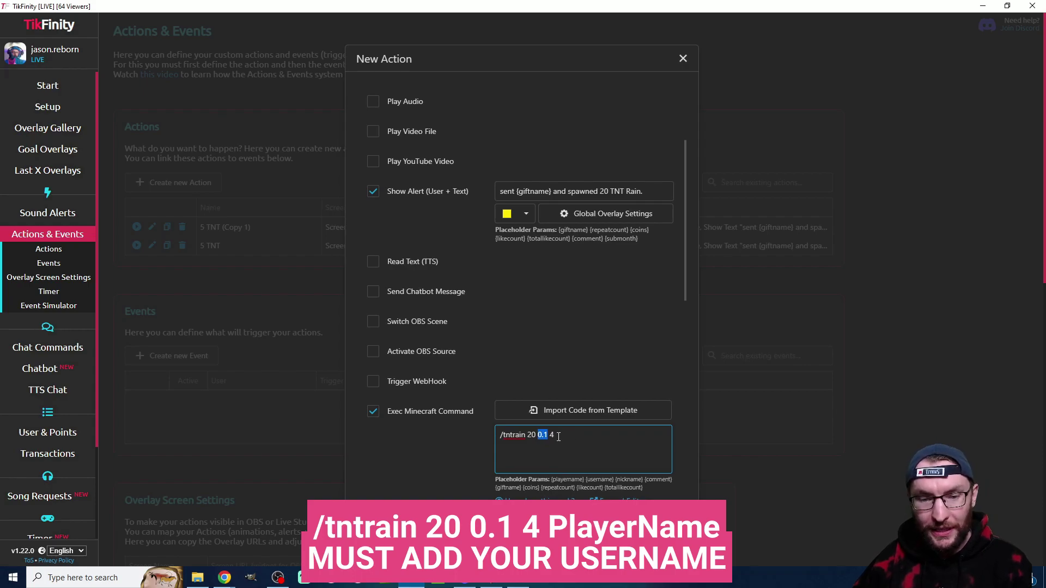
{"action": "left_click", "coordinate": [555, 435]}
{"action": "double_click", "coordinate": [551, 435]}
{"action": "left_click", "coordinate": [560, 435]}
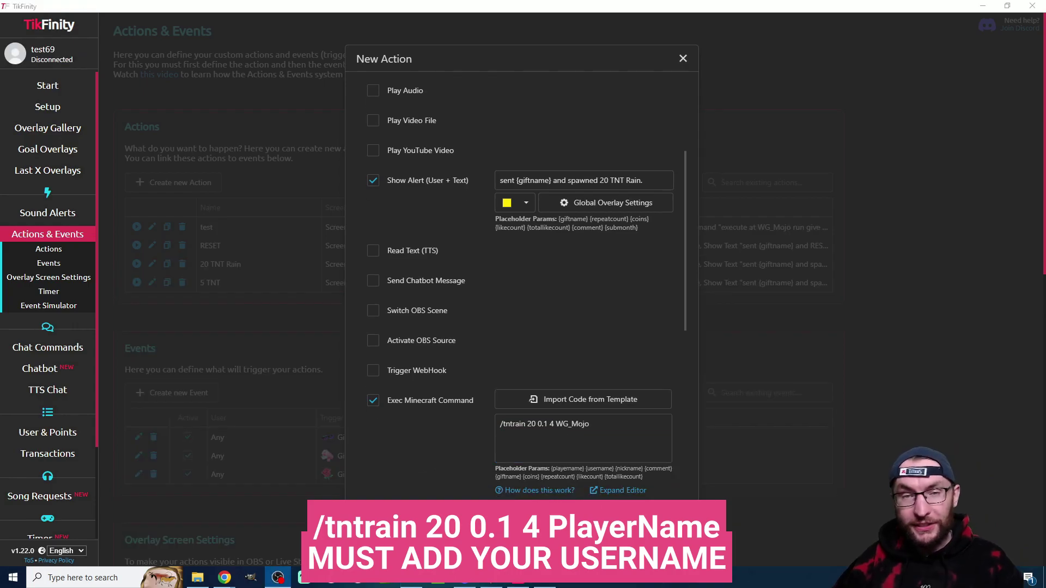
Examine the player username at the end of the /tntrain command in the 20 TNT Rain action.
{"action": "double_click", "coordinate": [587, 424]}
{"action": "left_click", "coordinate": [602, 433]}
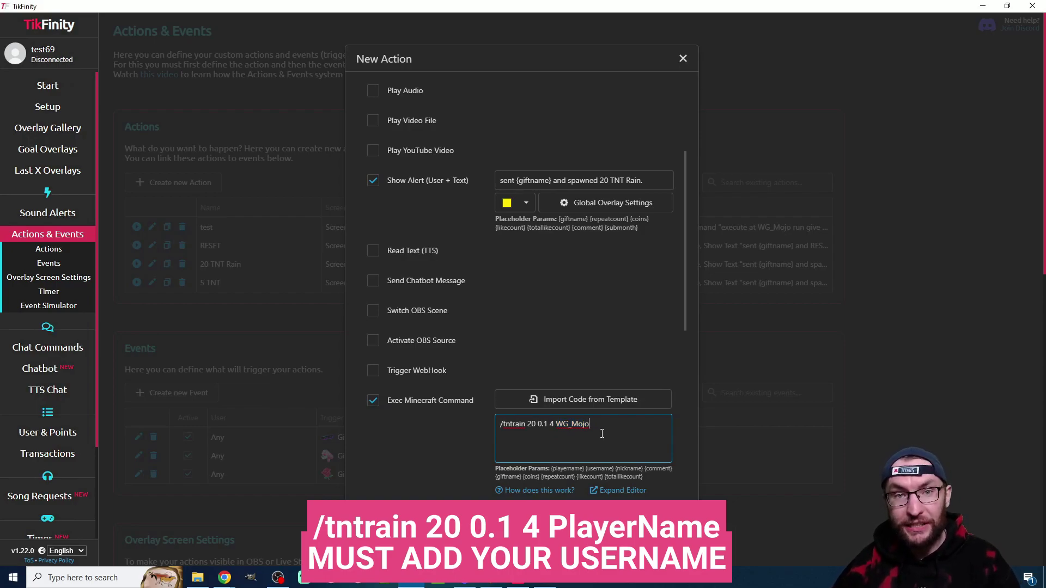
{"action": "key", "text": "shift+Left"}
{"action": "key", "text": "shift+Left"}
{"action": "key", "text": "shift+Left"}
{"action": "key", "text": "shift+Left"}
{"action": "key", "text": "shift+Left"}
{"action": "key", "text": "shift+Left"}
{"action": "key", "text": "shift+Left"}
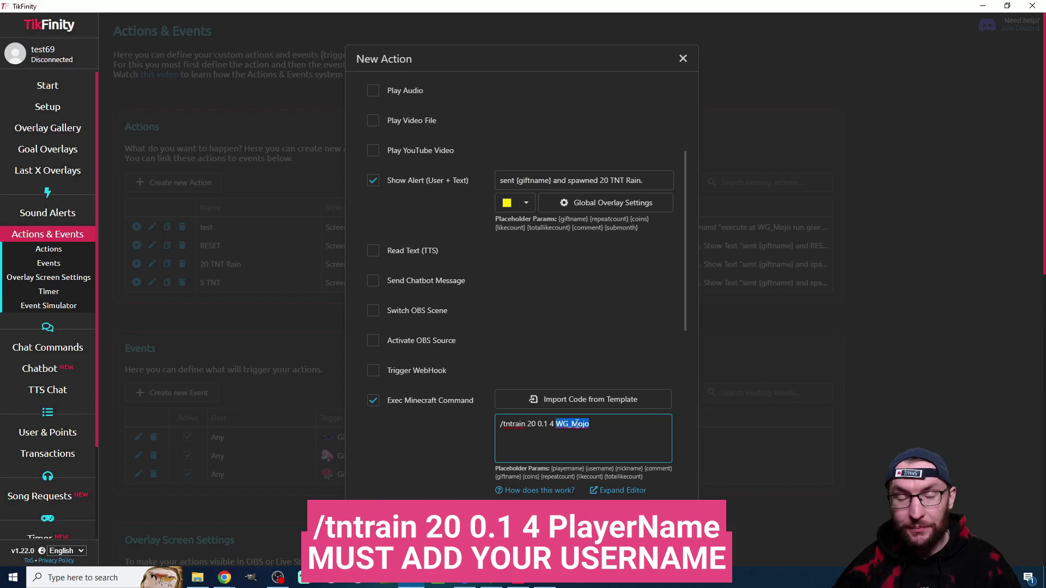
{"action": "key", "text": "Right"}
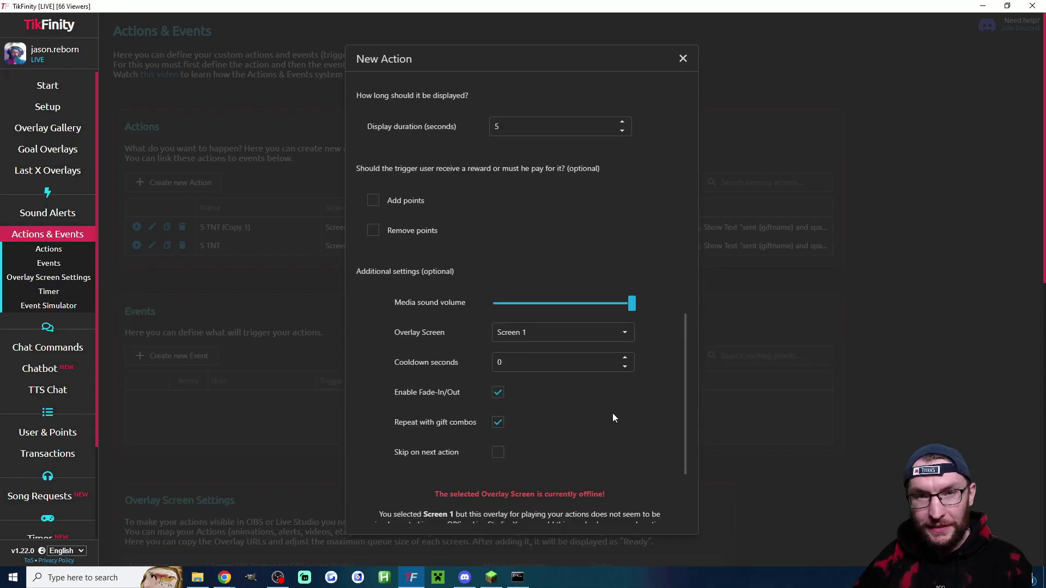
Save the 20 TNT Rain action and set up a duplicate named RESET with alert text 'sent {giftname} and RESET the game.'.
{"action": "scroll", "coordinate": [621, 411], "scroll_direction": "down", "scroll_amount": 3}
{"action": "left_click", "coordinate": [479, 500]}
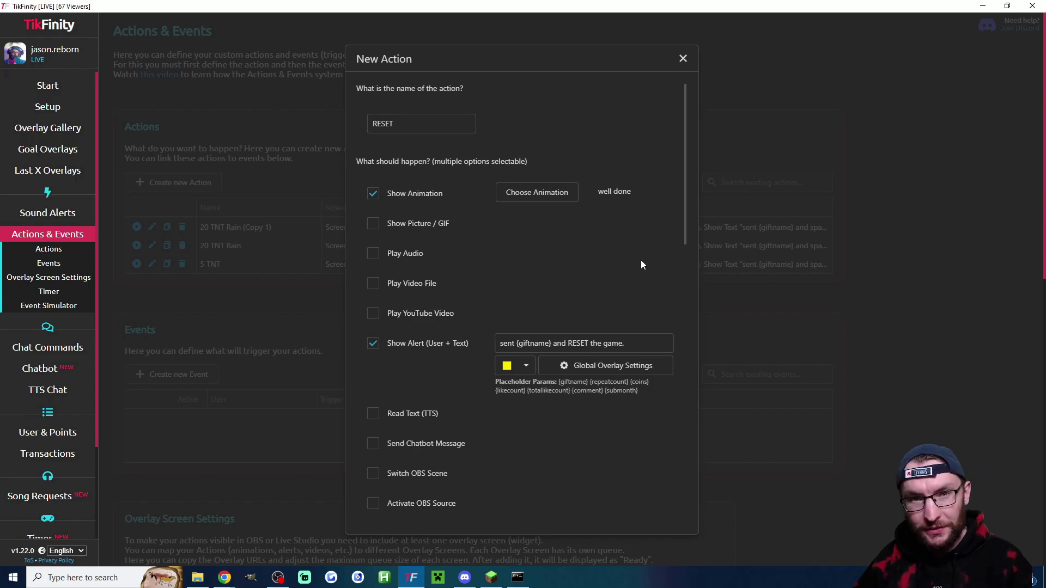
{"action": "scroll", "coordinate": [640, 265], "scroll_direction": "down", "scroll_amount": 5}
Switch to Chrome and copy ChatGPT's fill command for hollowing out the 13×13×13 bedrock cube.
{"action": "left_click", "coordinate": [223, 540]}
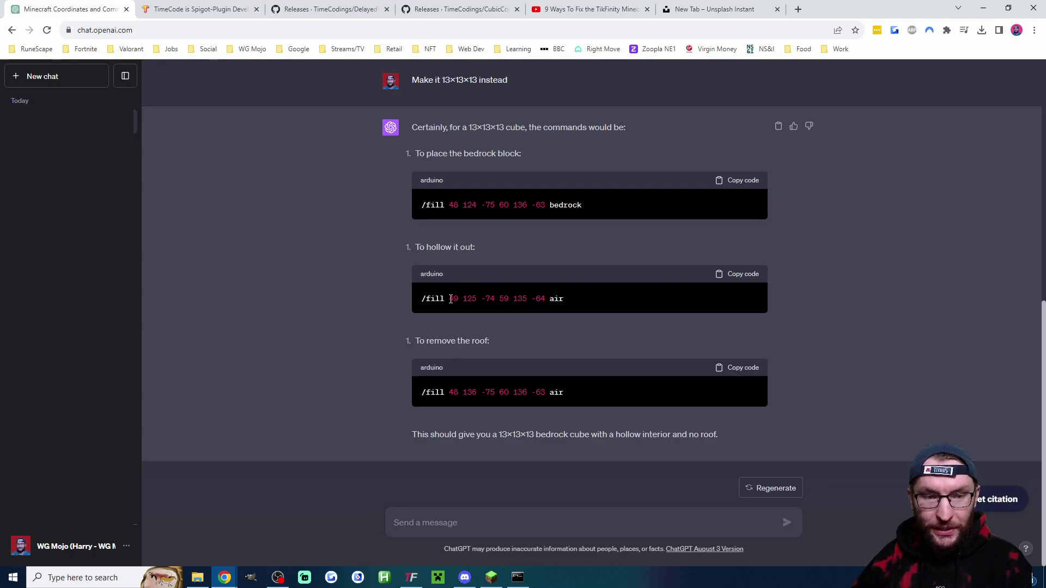
{"action": "left_click_drag", "start_coordinate": [591, 301], "coordinate": [501, 298]}
{"action": "left_click", "coordinate": [504, 298]}
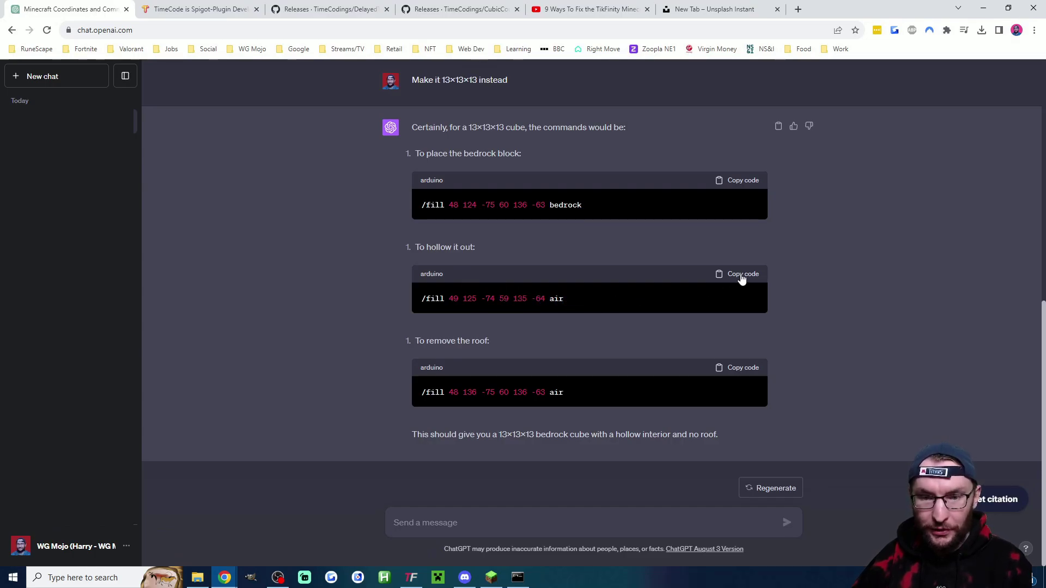
{"action": "left_click", "coordinate": [742, 275]}
{"action": "key", "text": "alt+Tab"}
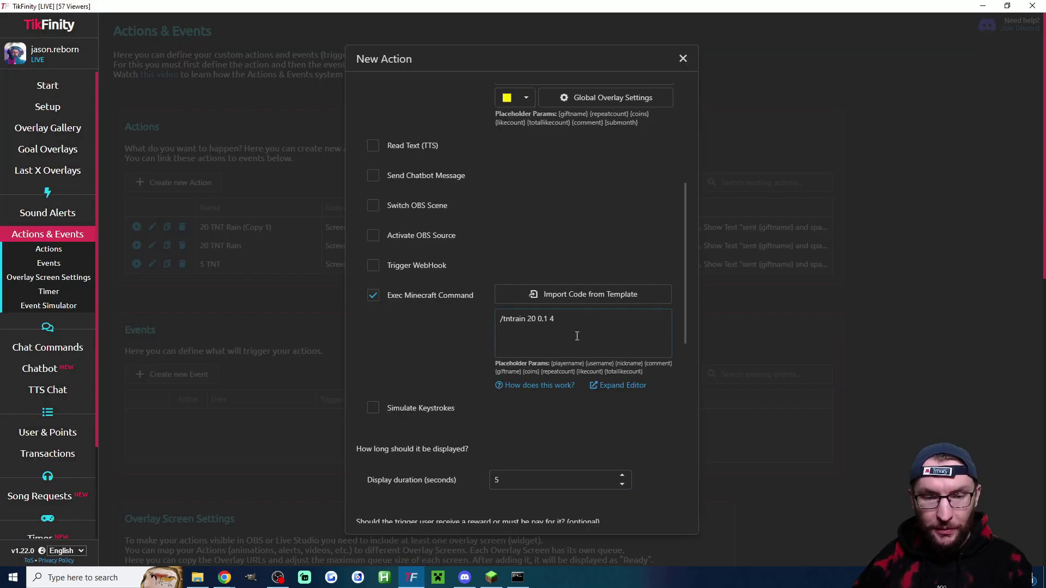
{"action": "left_click_drag", "start_coordinate": [577, 336], "coordinate": [476, 322]}
{"action": "key", "text": "ctrl+v"}
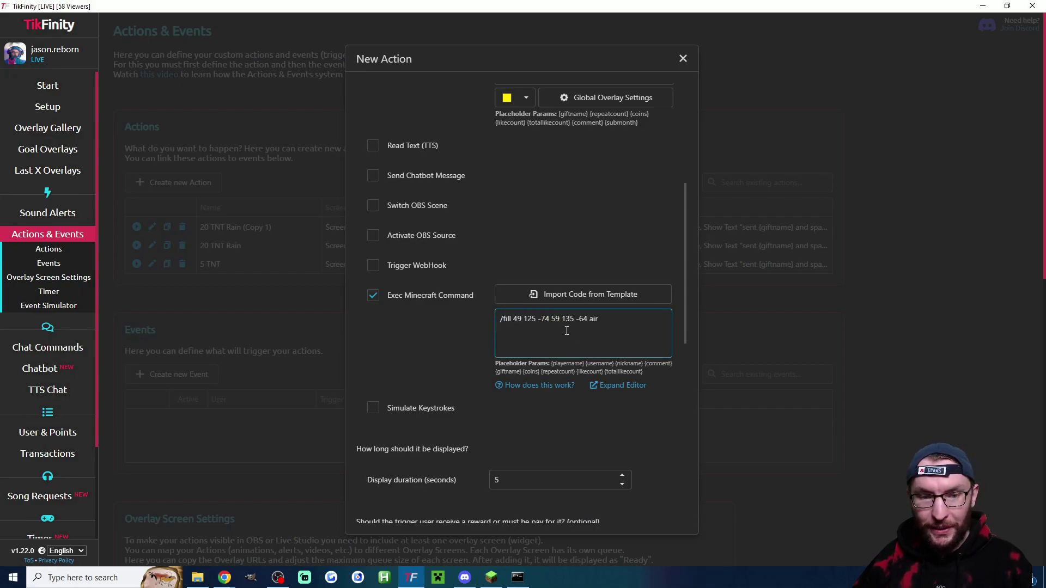
{"action": "scroll", "coordinate": [676, 409], "scroll_direction": "down", "scroll_amount": 5}
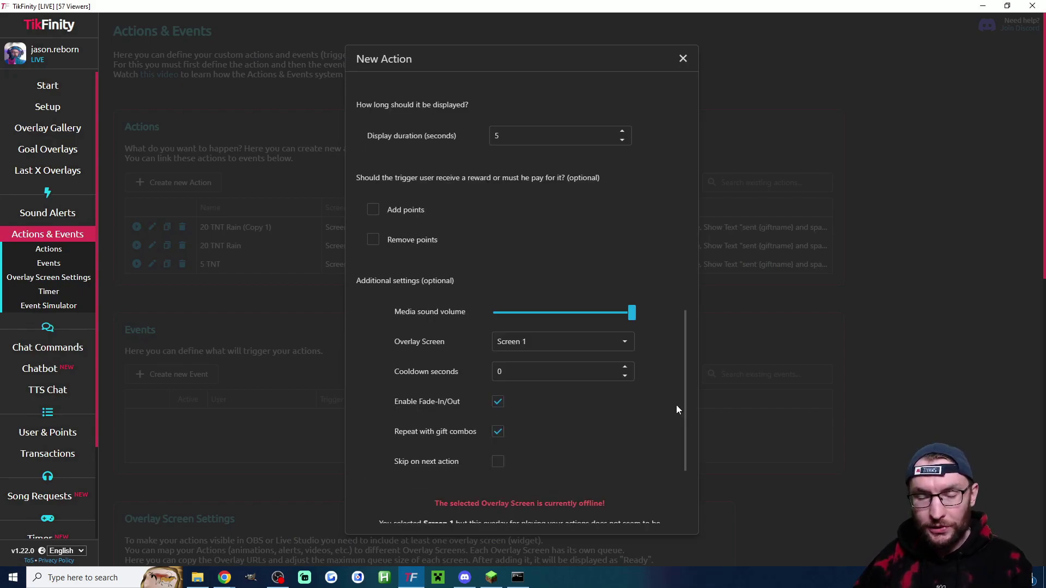
{"action": "left_click_drag", "start_coordinate": [684, 404], "coordinate": [662, 465]}
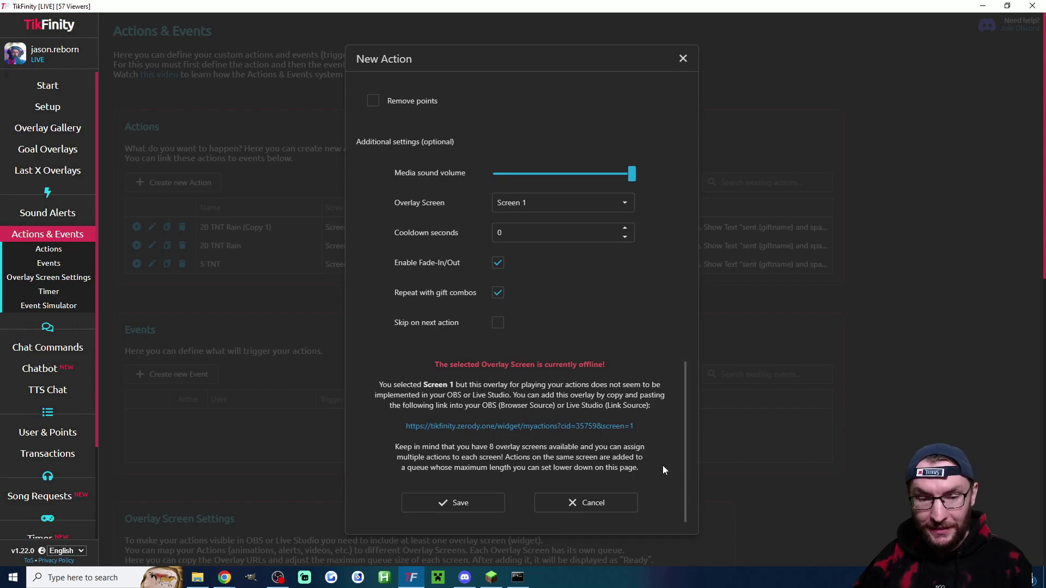
{"action": "left_click", "coordinate": [451, 507]}
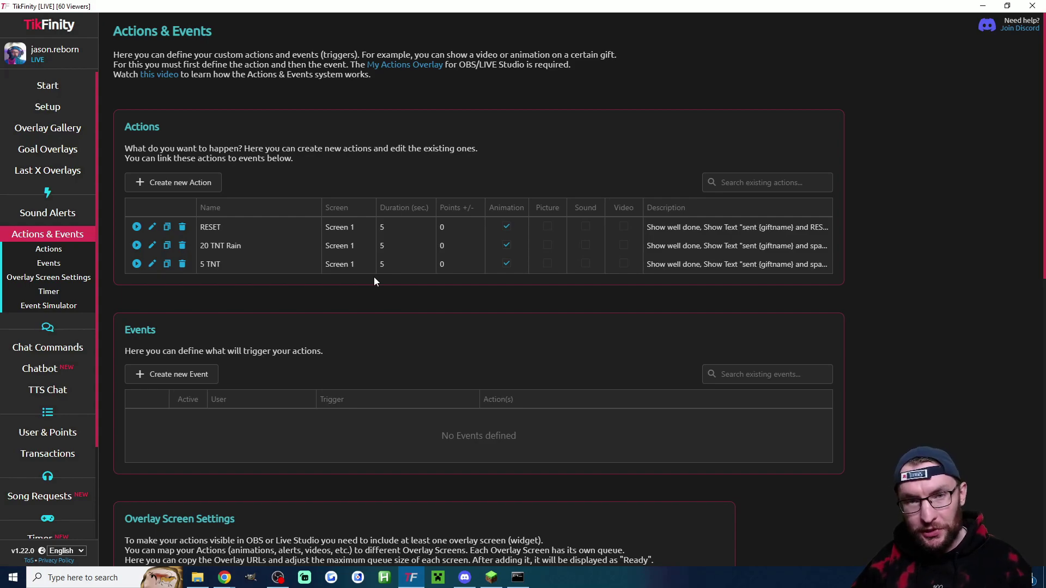
Create an event for everyone that triggers the 20 TNT Rain action when the specific gift Rose is sent.
{"action": "left_click", "coordinate": [197, 378]}
{"action": "left_click", "coordinate": [539, 392]}
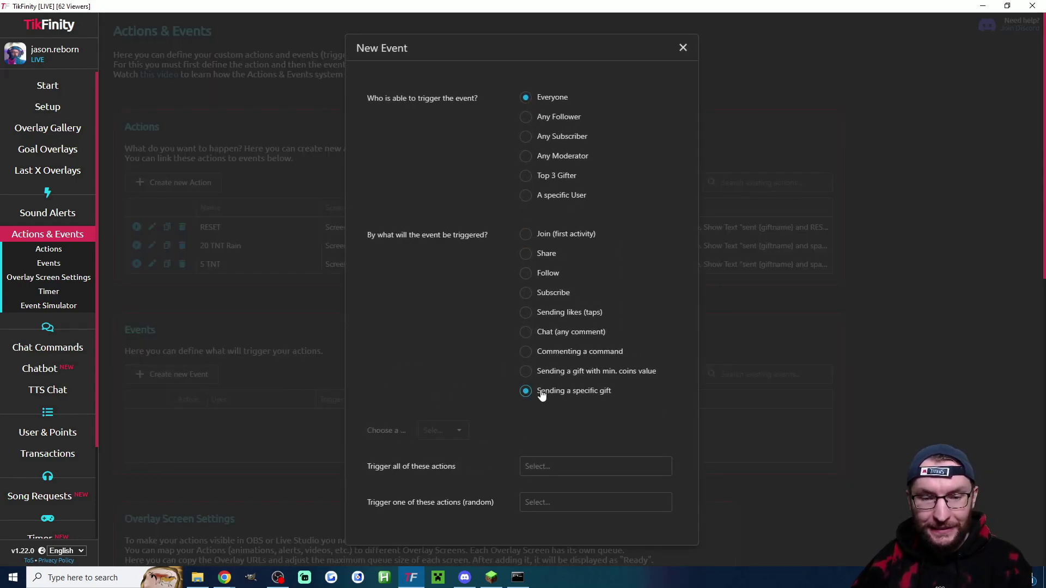
{"action": "left_click", "coordinate": [555, 435]}
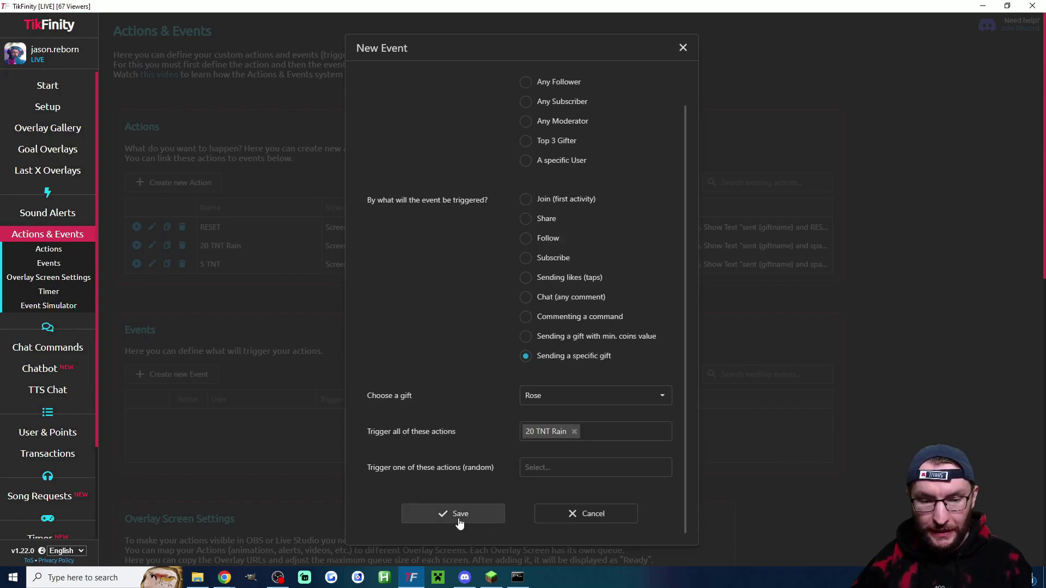
{"action": "left_click", "coordinate": [459, 521]}
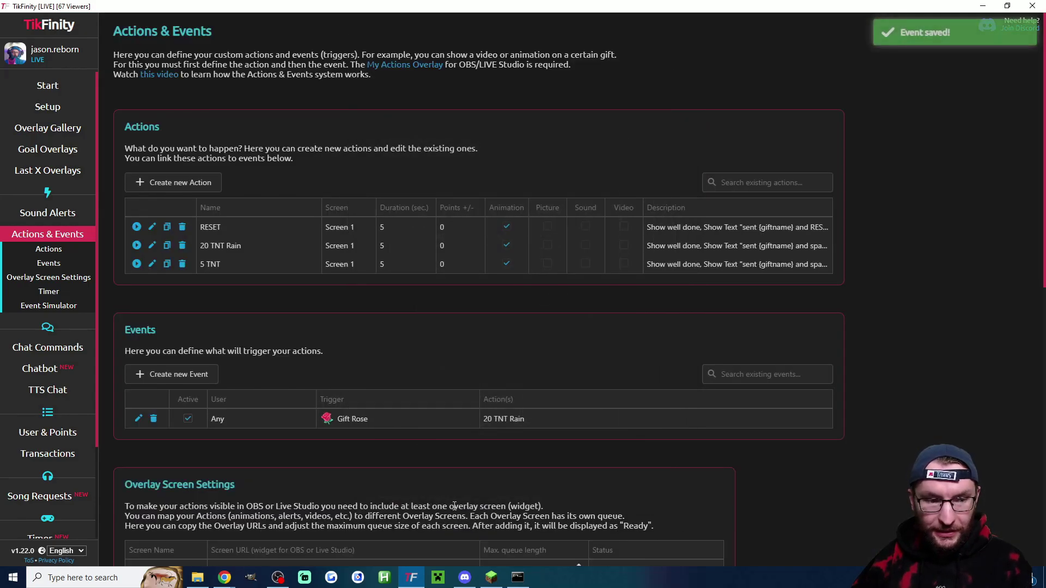
Create an event for everyone that triggers the RESET action when the specific gift Money Gun is sent.
{"action": "left_click", "coordinate": [194, 375]}
{"action": "left_click", "coordinate": [549, 391]}
{"action": "left_click", "coordinate": [570, 433]}
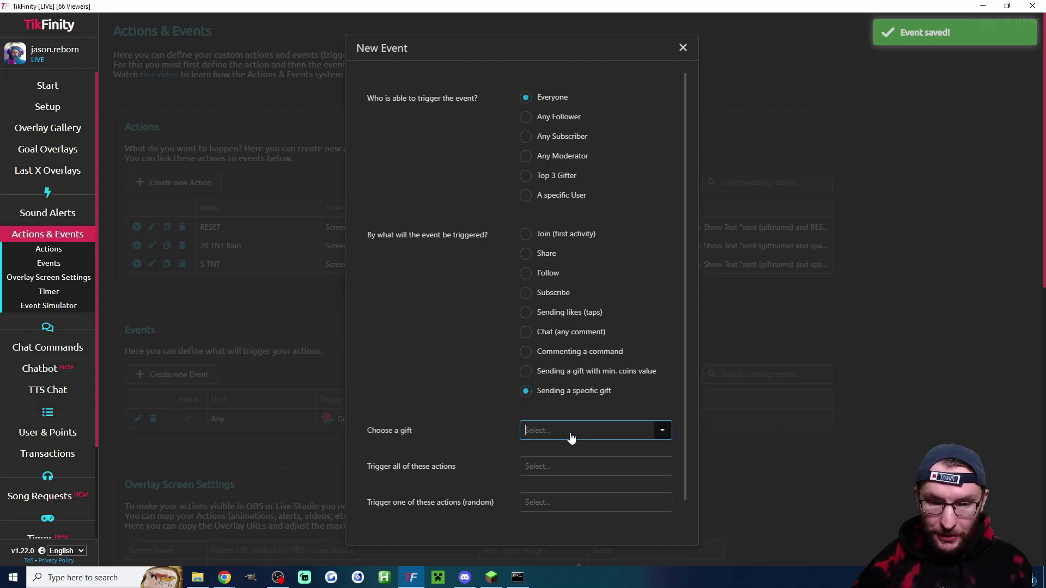
{"action": "type", "text": "money"}
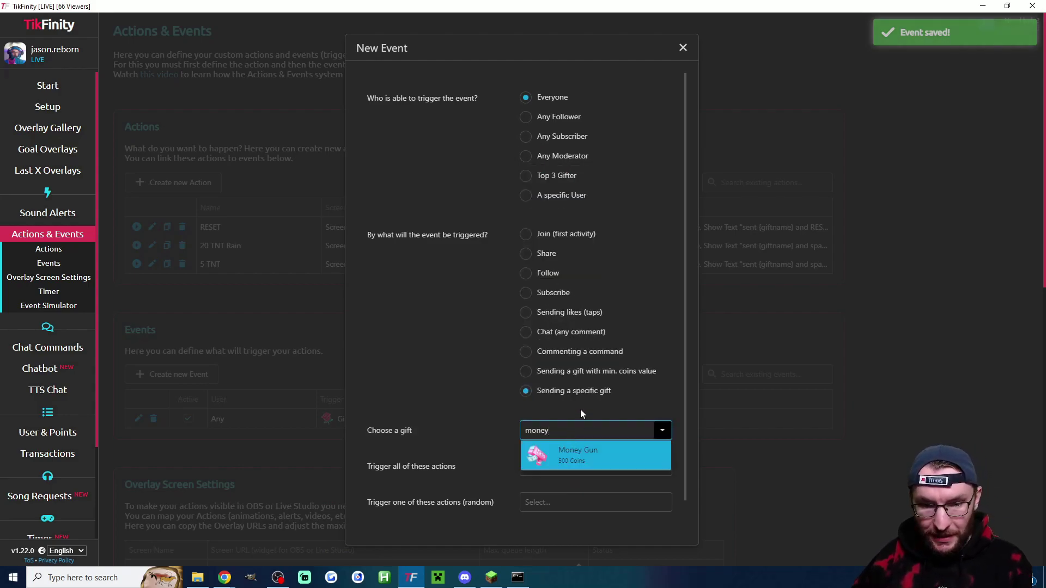
{"action": "left_click", "coordinate": [566, 456]}
{"action": "left_click", "coordinate": [533, 466]}
{"action": "left_click", "coordinate": [535, 485]}
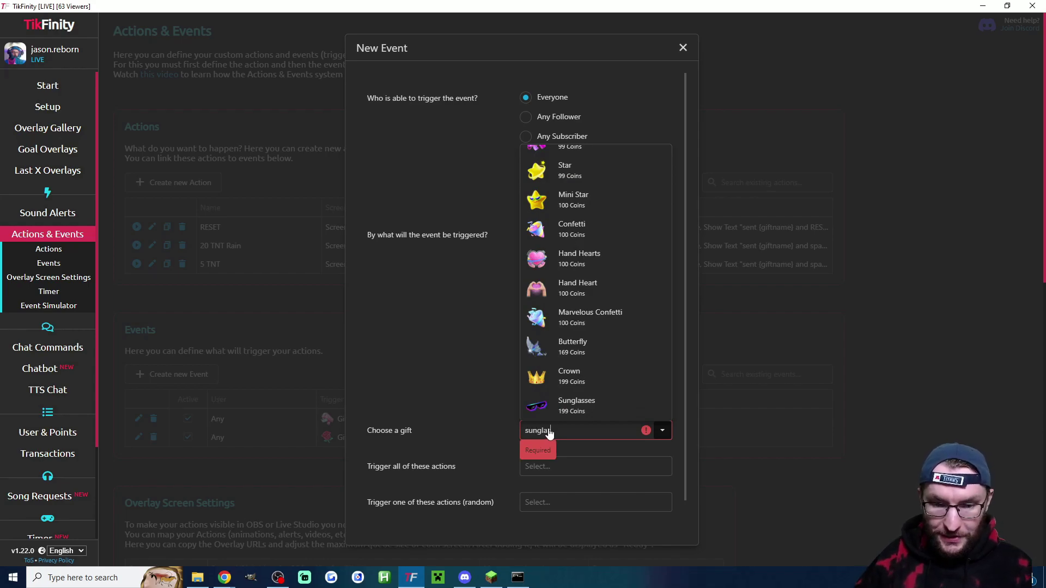
Set a new specific-gift event to trigger the 5 TNT action when Sunglasses is sent, and save it.
{"action": "left_click", "coordinate": [558, 452]}
{"action": "left_click", "coordinate": [539, 466]}
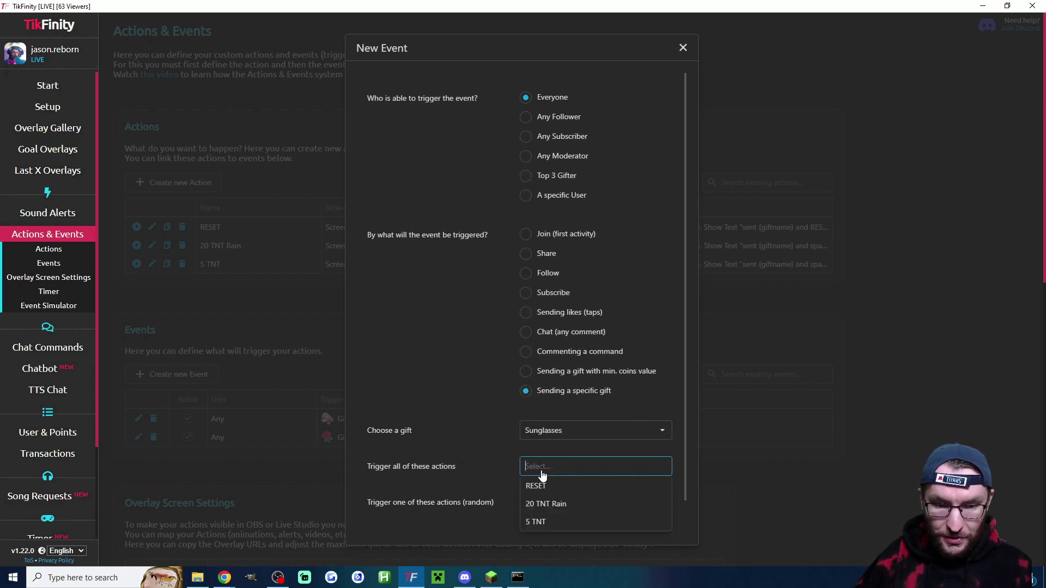
{"action": "left_click", "coordinate": [538, 522]}
{"action": "scroll", "coordinate": [445, 490], "scroll_direction": "down", "scroll_amount": 1}
{"action": "left_click", "coordinate": [441, 513]}
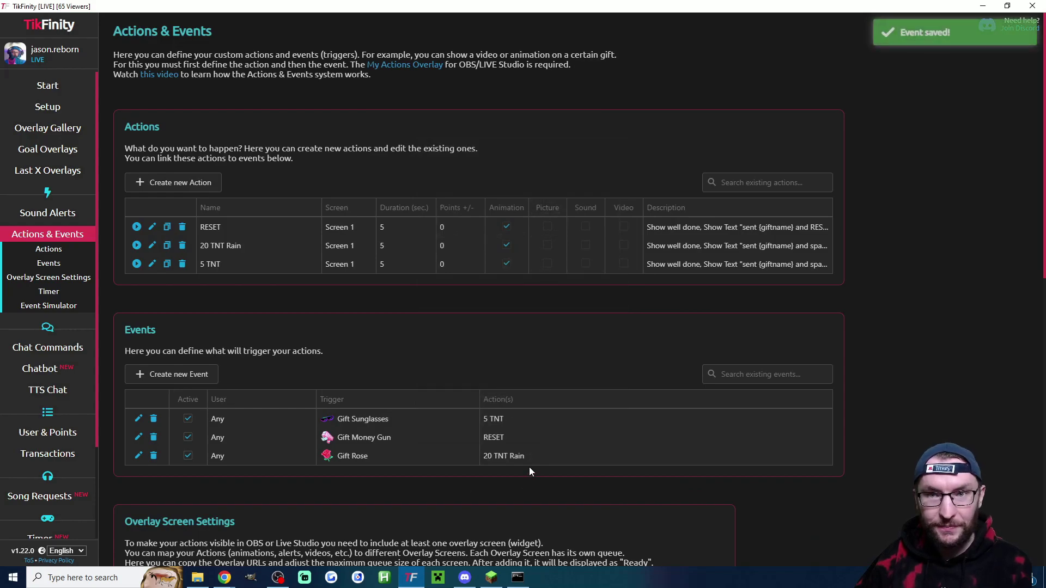
Check the maximum queue length of Screen 1 in the overlay screen settings.
{"action": "scroll", "coordinate": [528, 466], "scroll_direction": "down", "scroll_amount": 5}
{"action": "left_click_drag", "start_coordinate": [524, 337], "coordinate": [465, 336]}
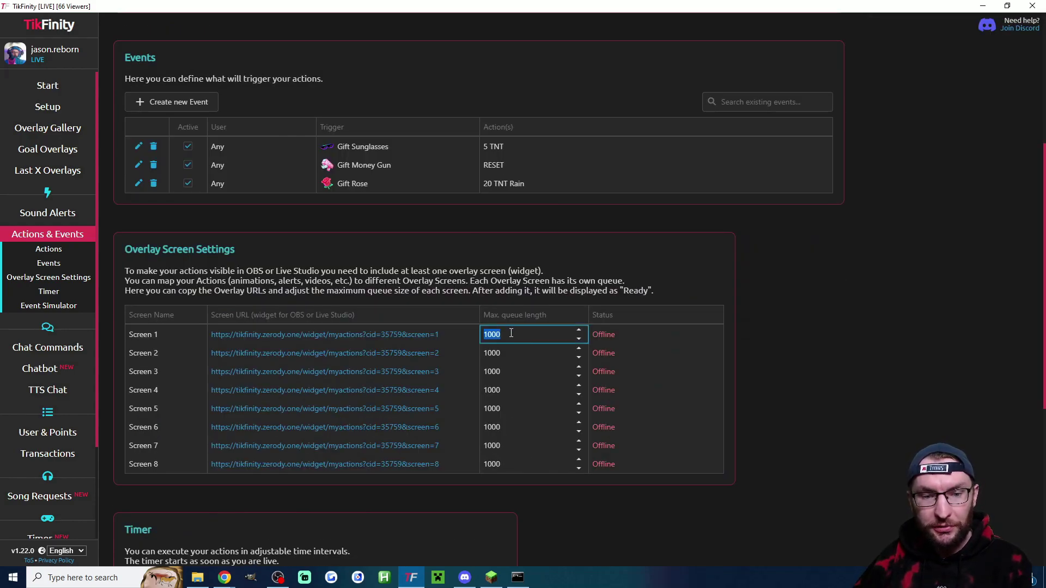
{"action": "scroll", "coordinate": [521, 278], "scroll_direction": "up", "scroll_amount": 5}
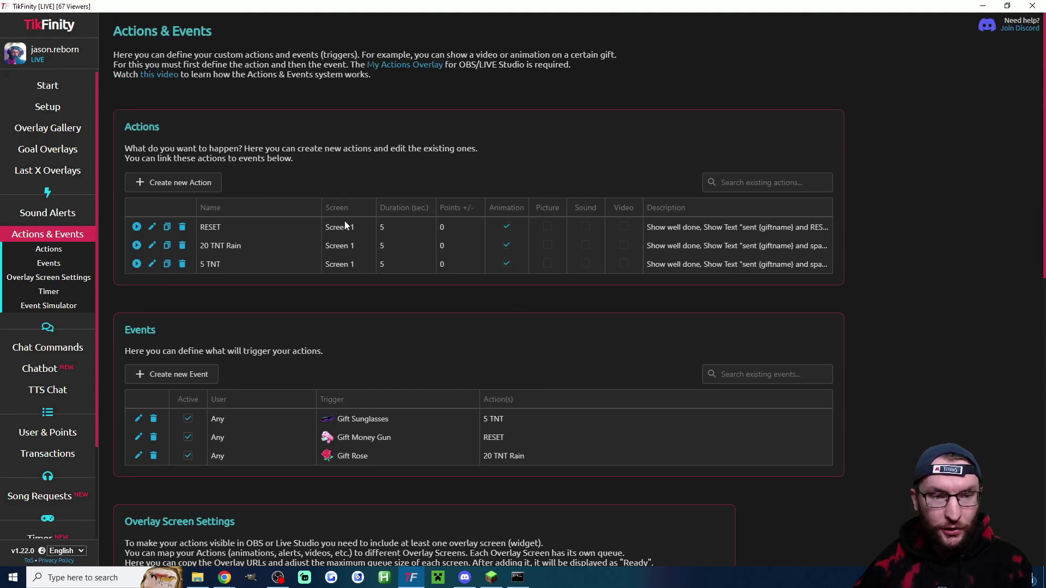
Copy the Screen 1 overlay URL, add it as a link source to the Aurora | Full landscape scene in TikTok LIVE Studio, and reposition it.
{"action": "scroll", "coordinate": [351, 287], "scroll_direction": "down", "scroll_amount": 6}
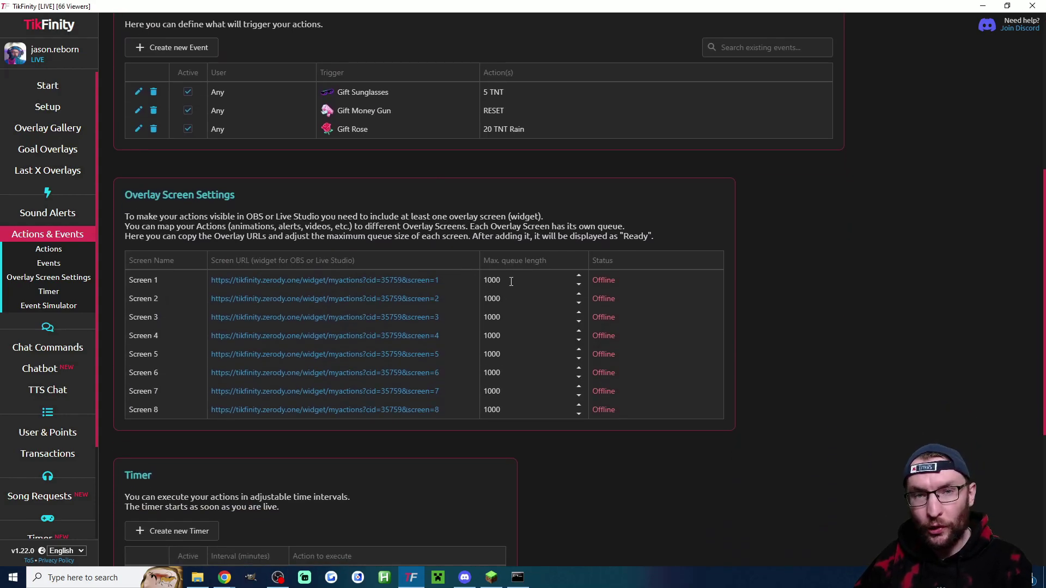
{"action": "left_click", "coordinate": [400, 281]}
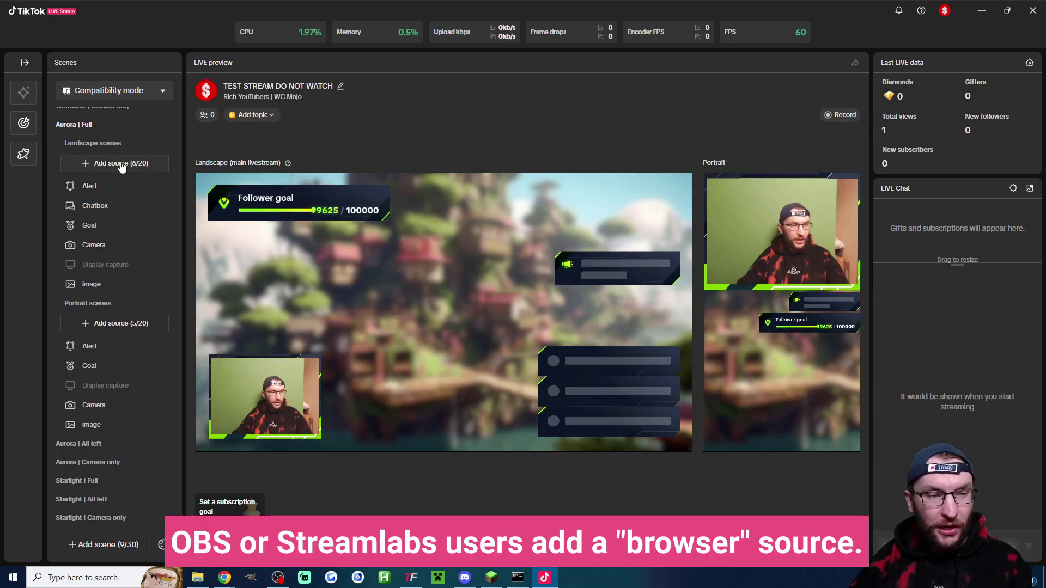
{"action": "left_click", "coordinate": [121, 163]}
{"action": "left_click", "coordinate": [338, 211]}
{"action": "left_click", "coordinate": [707, 460]}
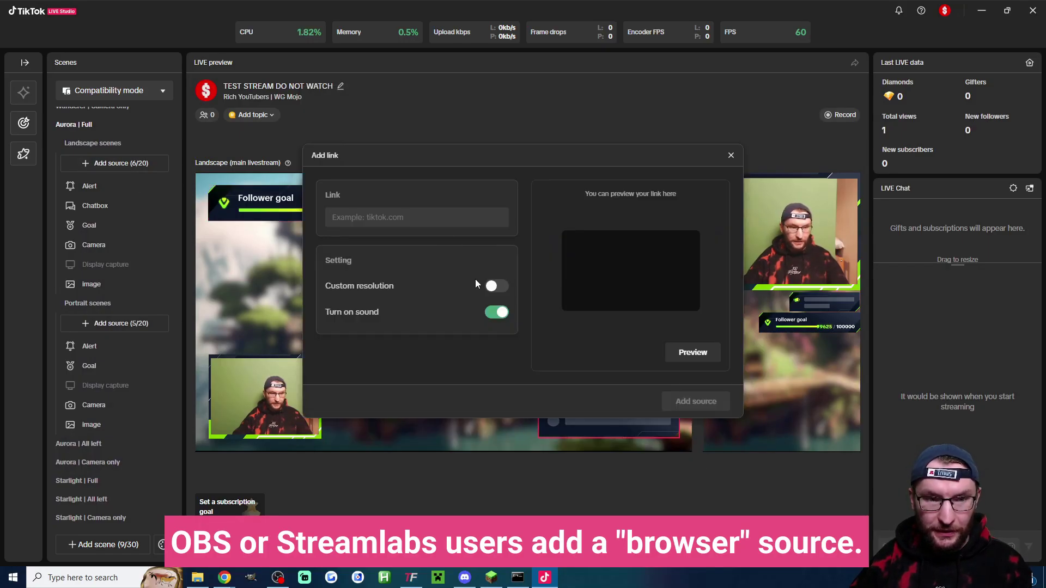
{"action": "left_click", "coordinate": [416, 217]}
{"action": "key", "text": "ctrl+v"}
{"action": "left_click", "coordinate": [707, 401]}
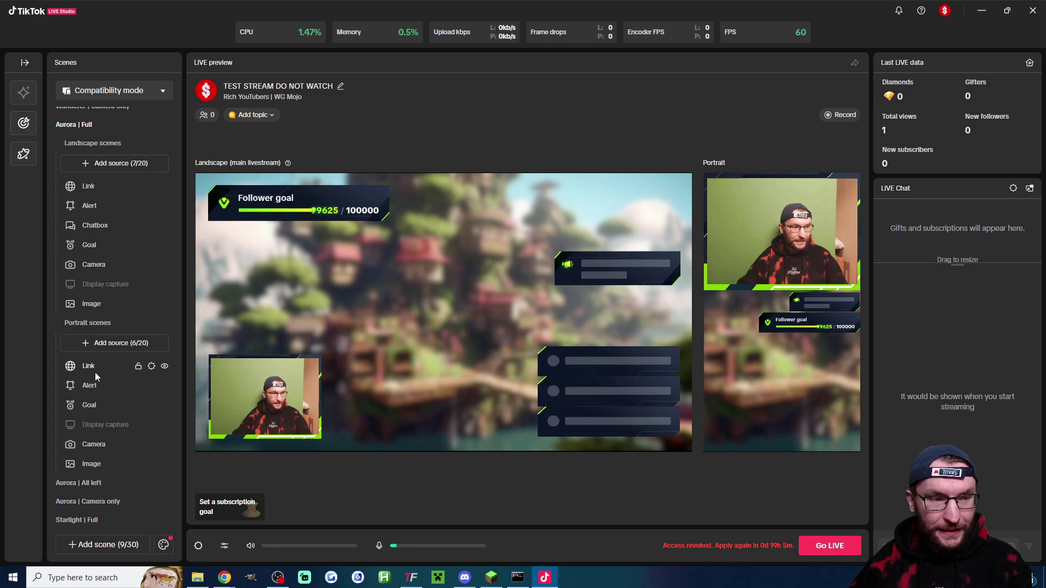
{"action": "left_click", "coordinate": [90, 187]}
{"action": "left_click_drag", "start_coordinate": [281, 299], "coordinate": [455, 291]}
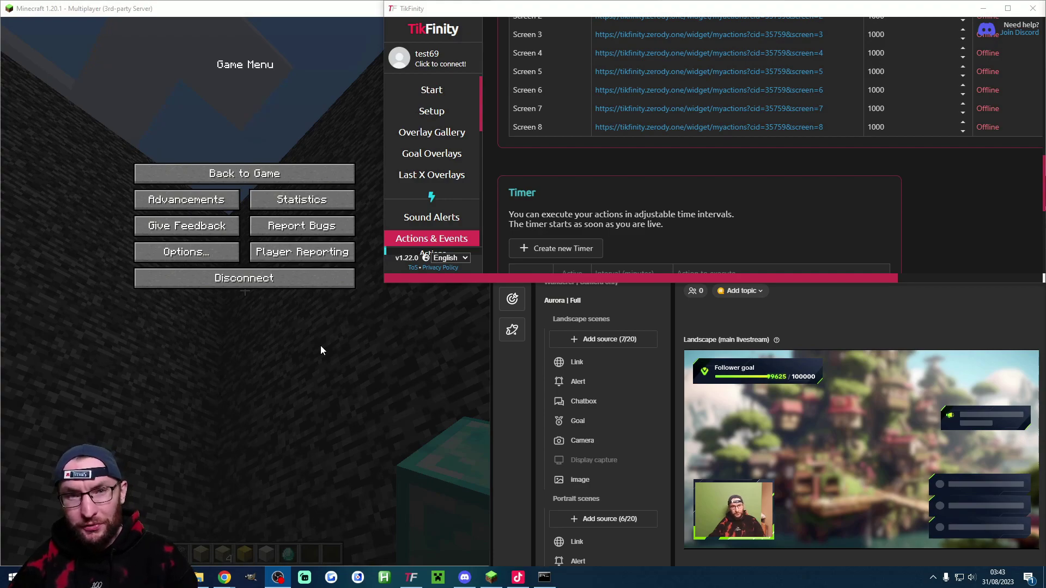
Simulate a Rose gift in TikFinity's Event Simulator and resume the Minecraft game to test the 20 TNT Rain action.
{"action": "scroll", "coordinate": [822, 197], "scroll_direction": "down", "scroll_amount": 5}
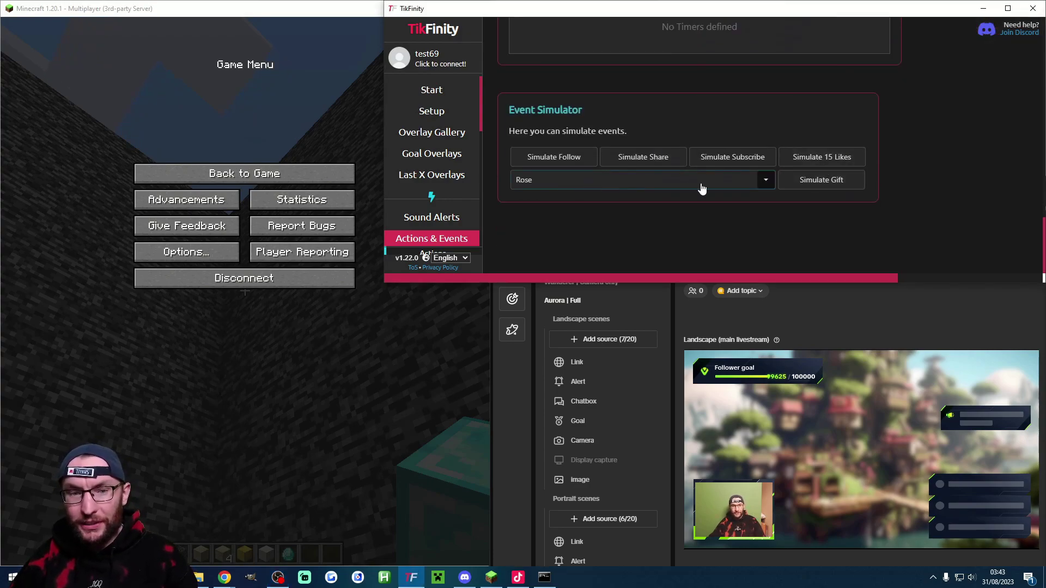
{"action": "left_click", "coordinate": [647, 188]}
{"action": "left_click", "coordinate": [591, 115]}
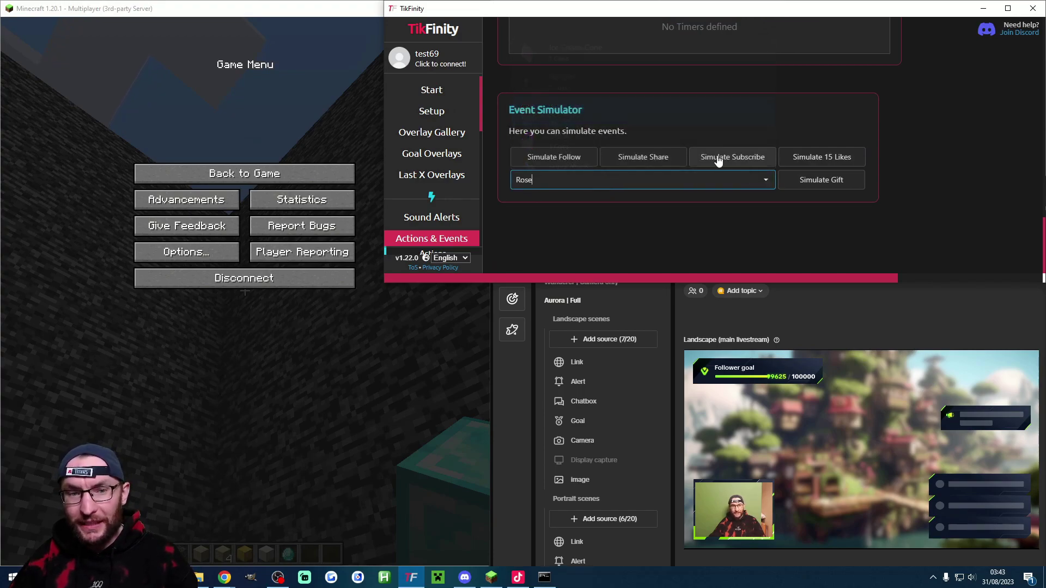
{"action": "left_click", "coordinate": [816, 187]}
{"action": "left_click", "coordinate": [244, 173]}
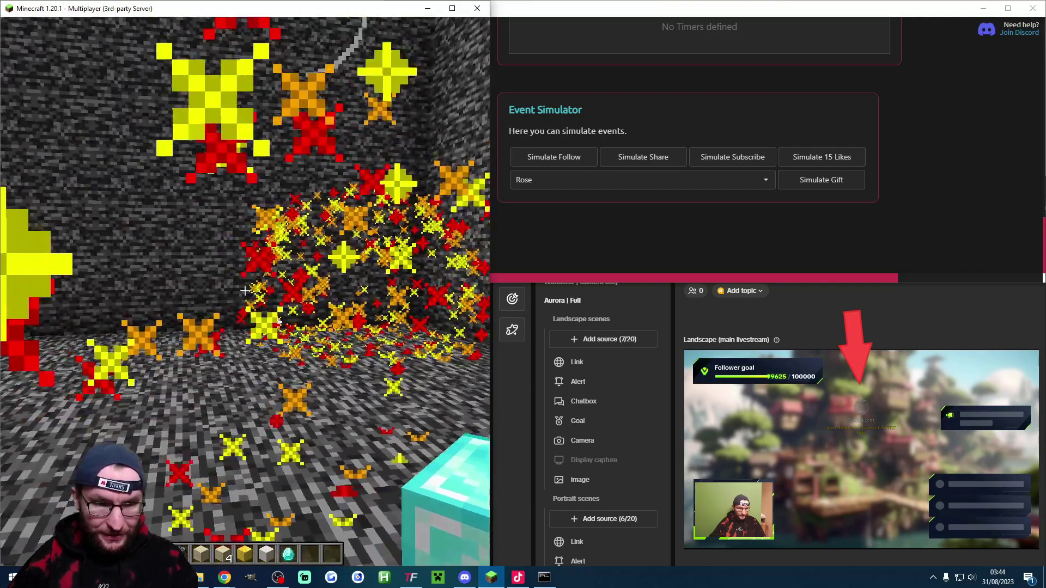
Pause the game, simulate a Sunglasses gift to test the 5 TNT action, and resume playing.
{"action": "key", "text": "Escape"}
{"action": "left_click", "coordinate": [643, 179]}
{"action": "left_click", "coordinate": [544, 199]}
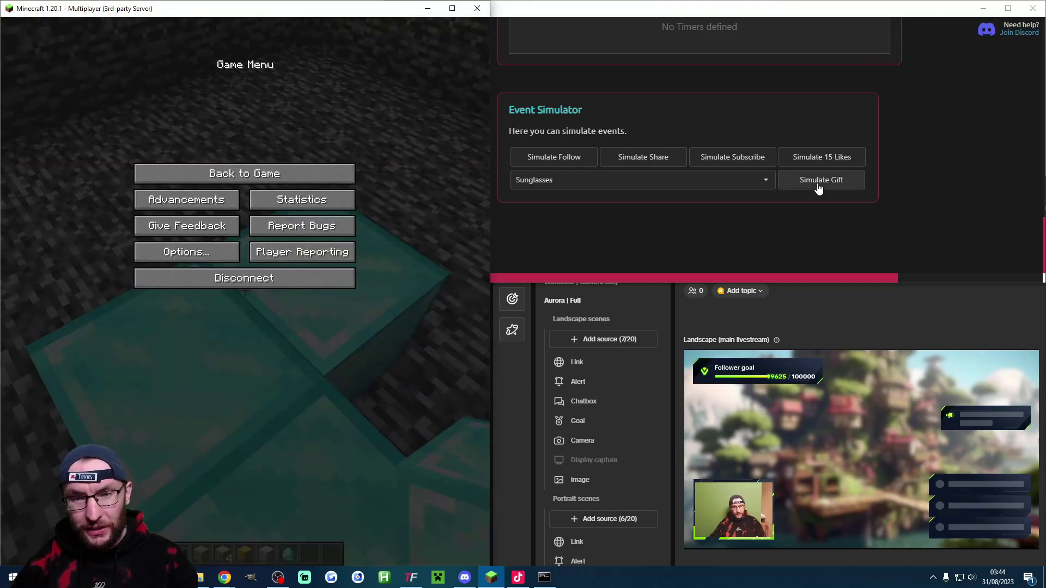
{"action": "left_click", "coordinate": [818, 188]}
{"action": "left_click", "coordinate": [244, 173]}
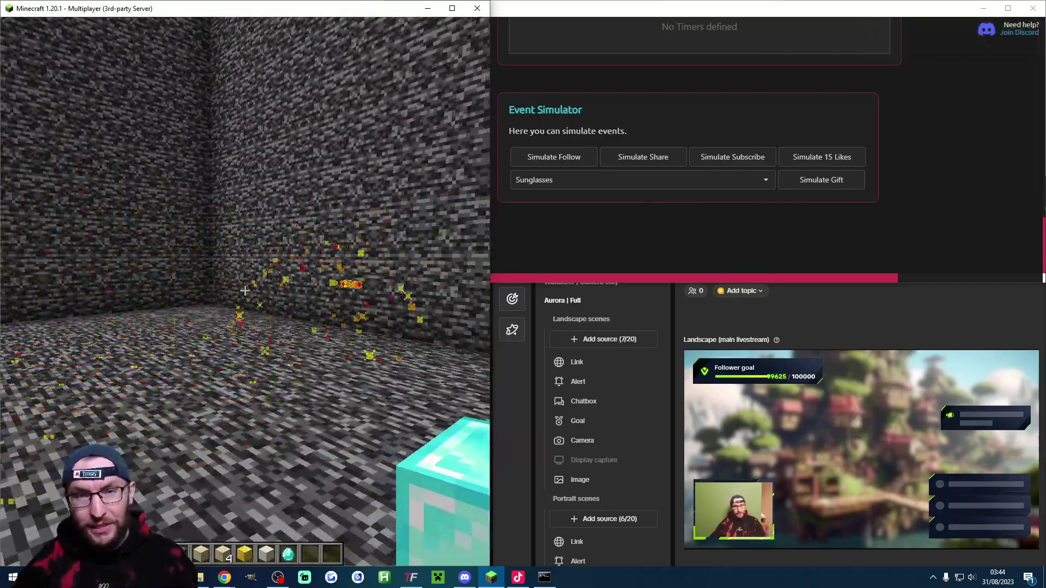
Pause the game, simulate a Money Gun gift to test the RESET action, and return to Minecraft.
{"action": "key", "text": "Escape"}
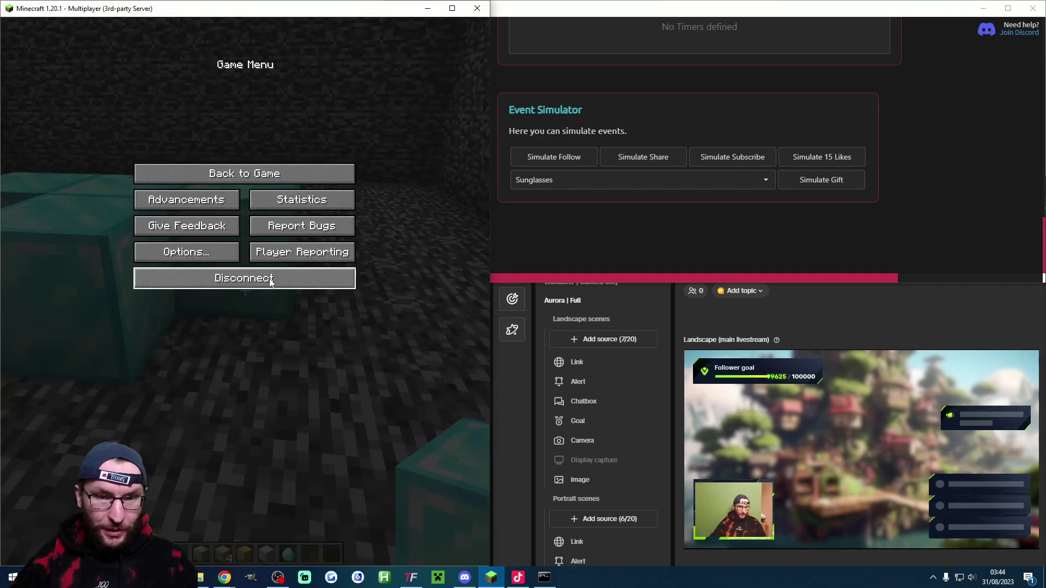
{"action": "left_click", "coordinate": [571, 185]}
{"action": "left_click_drag", "start_coordinate": [526, 185], "coordinate": [513, 187]}
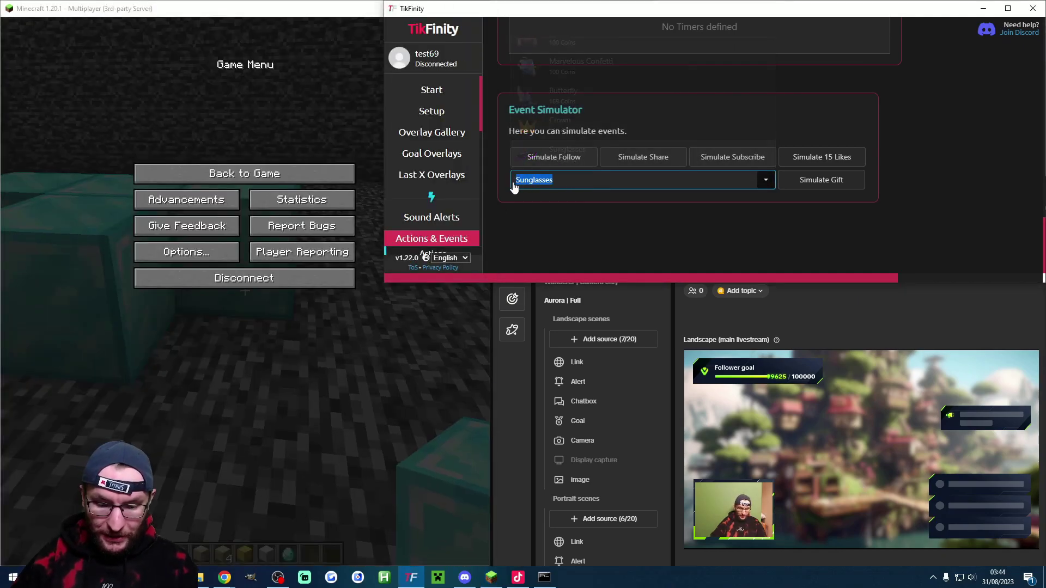
{"action": "type", "text": "money gu"}
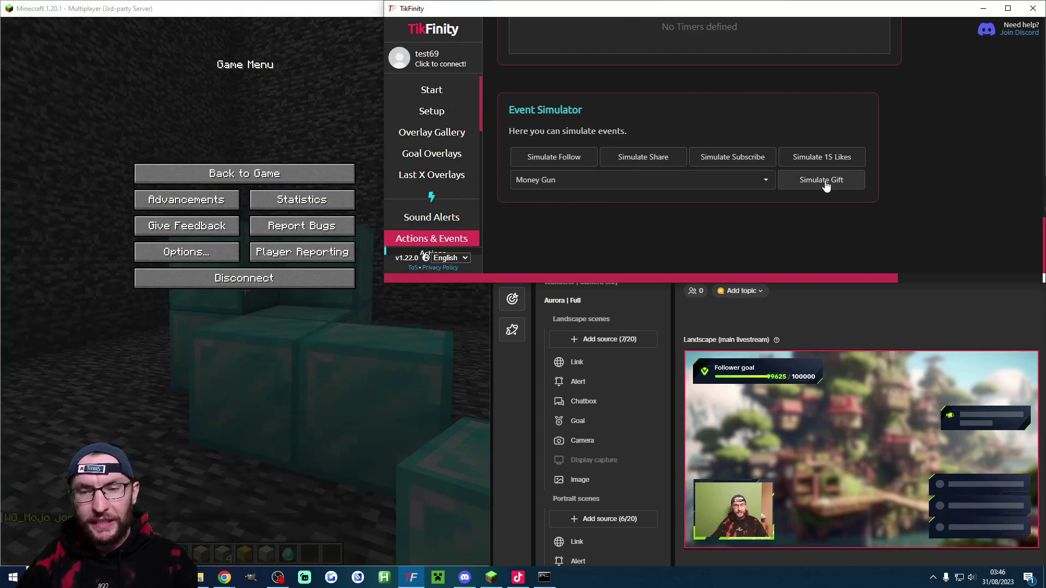
{"action": "left_click", "coordinate": [825, 185]}
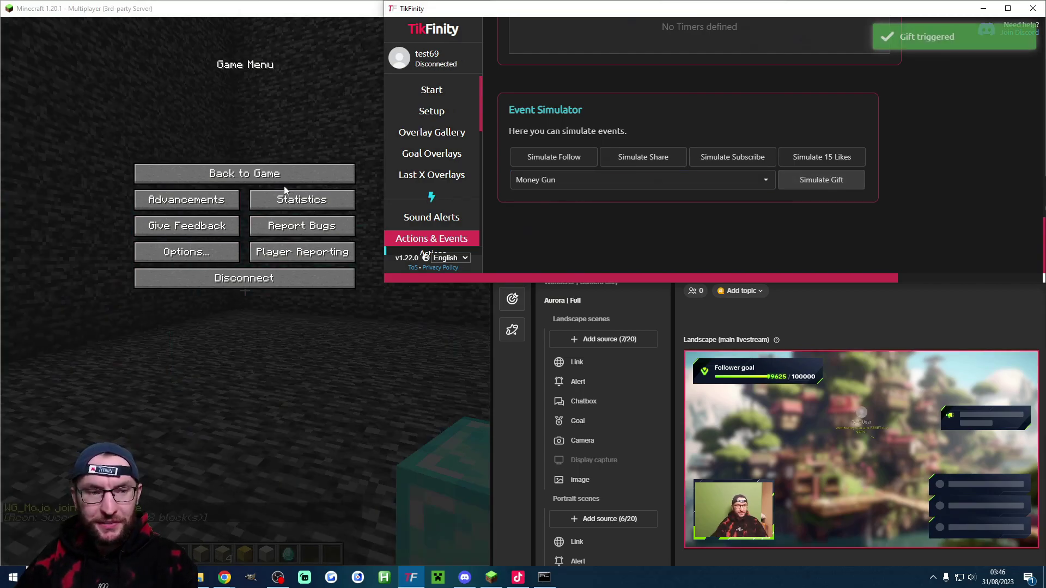
{"action": "left_click", "coordinate": [244, 173]}
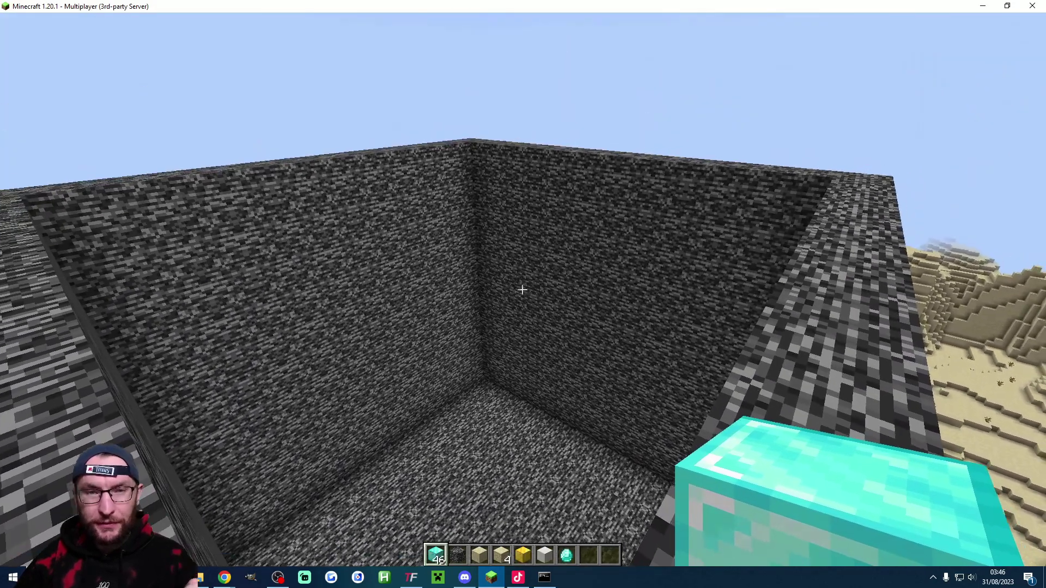
{"action": "type", "text": "/fill 49"}
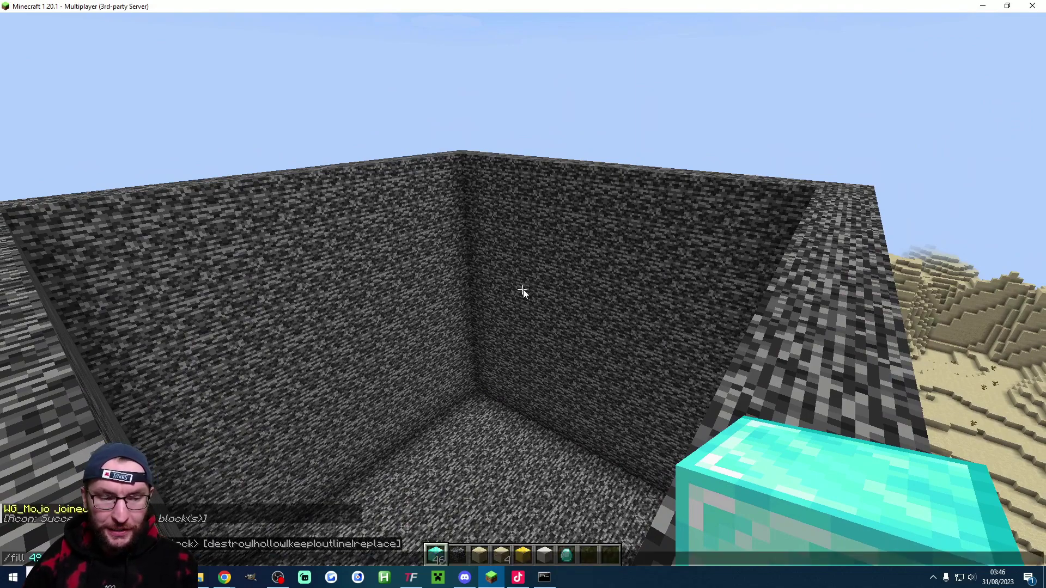
{"action": "type", "text": " 125 -74 59 135 -64 di"}
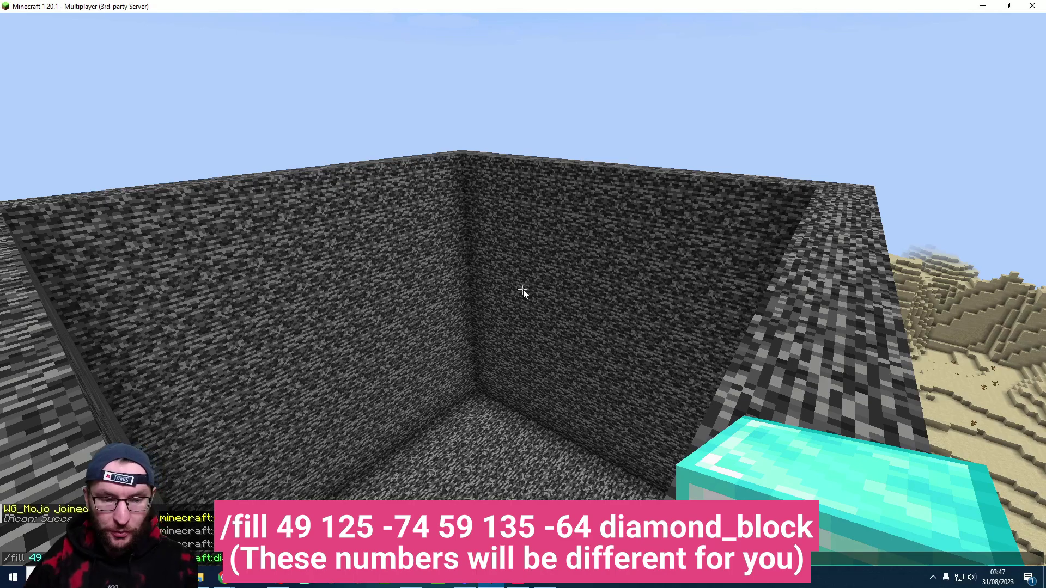
{"action": "key", "text": "Tab"}
{"action": "key", "text": "Return"}
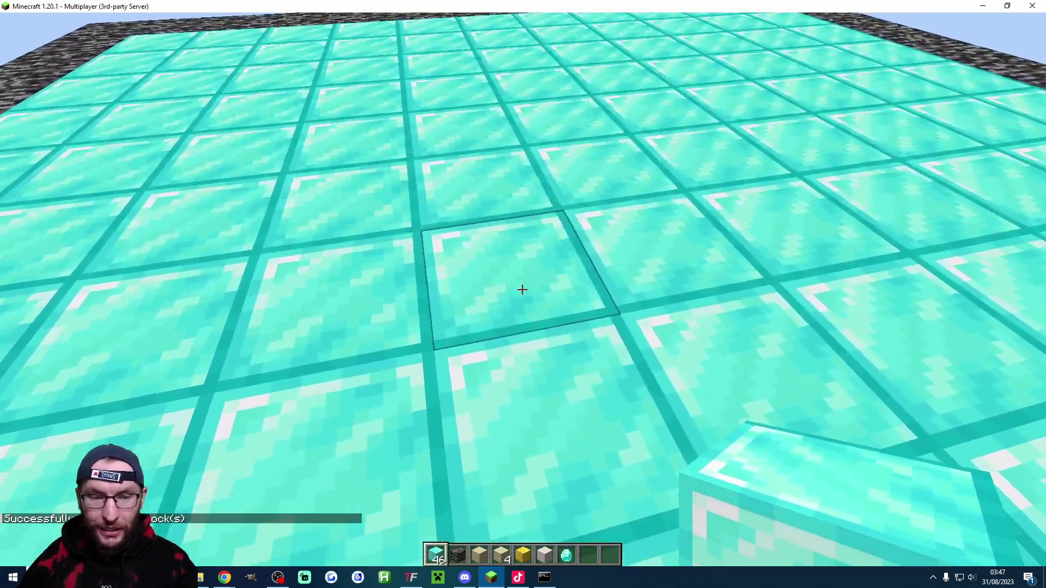
{"action": "left_click", "coordinate": [522, 289]}
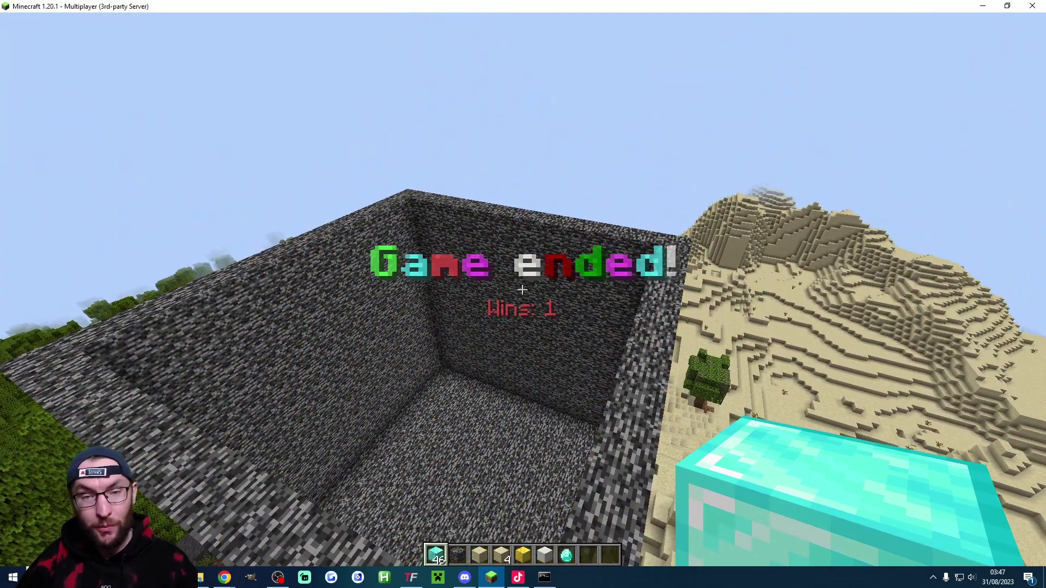
Rerun the previous diamond_block fill command to refill the cube, and break one diamond block on the surface.
{"action": "key", "text": "slash"}
{"action": "key", "text": "Up"}
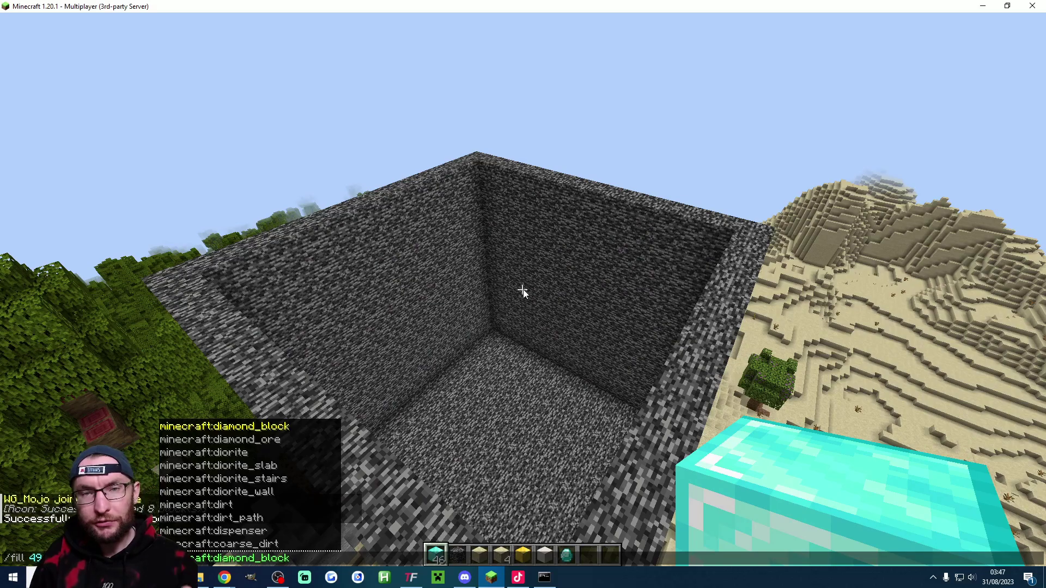
{"action": "key", "text": "Return"}
{"action": "key", "text": "space"}
{"action": "key", "text": "space"}
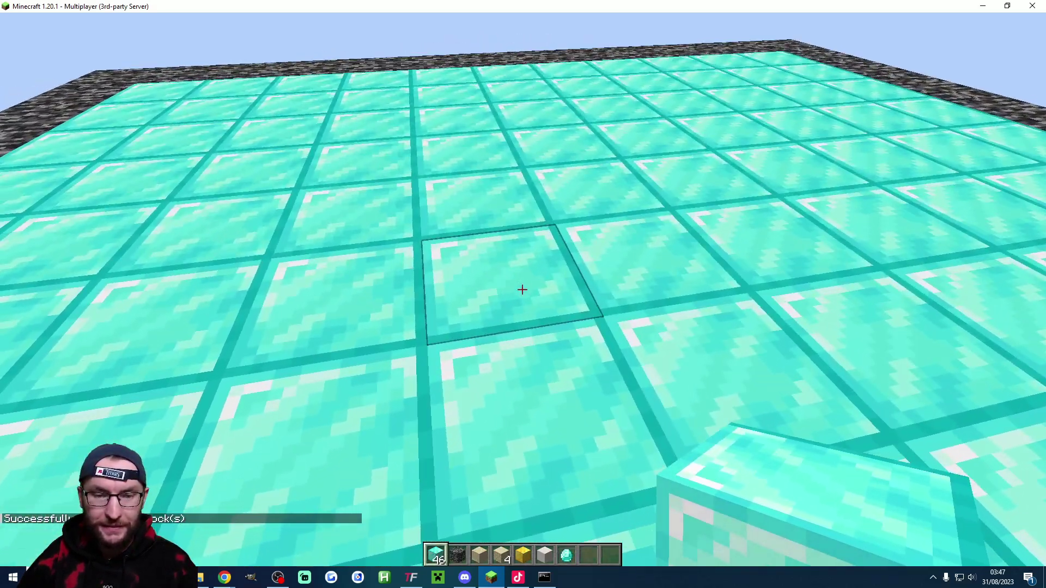
{"action": "left_click", "coordinate": [521, 289]}
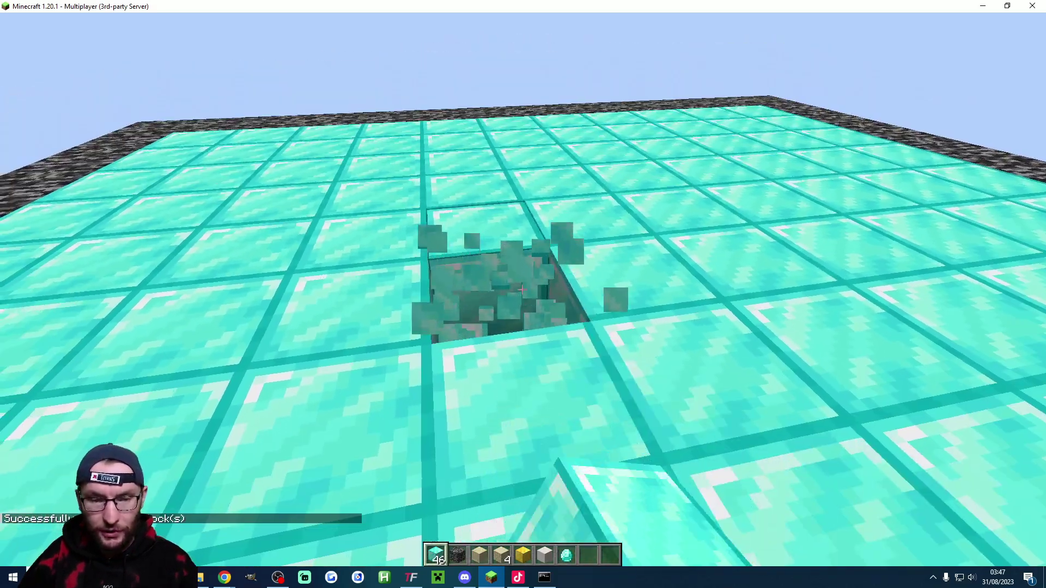
Spawn one TNT with no delay and a fuse of 1 using the command /tnt 1 0 1.
{"action": "type", "text": "/tnt 1"}
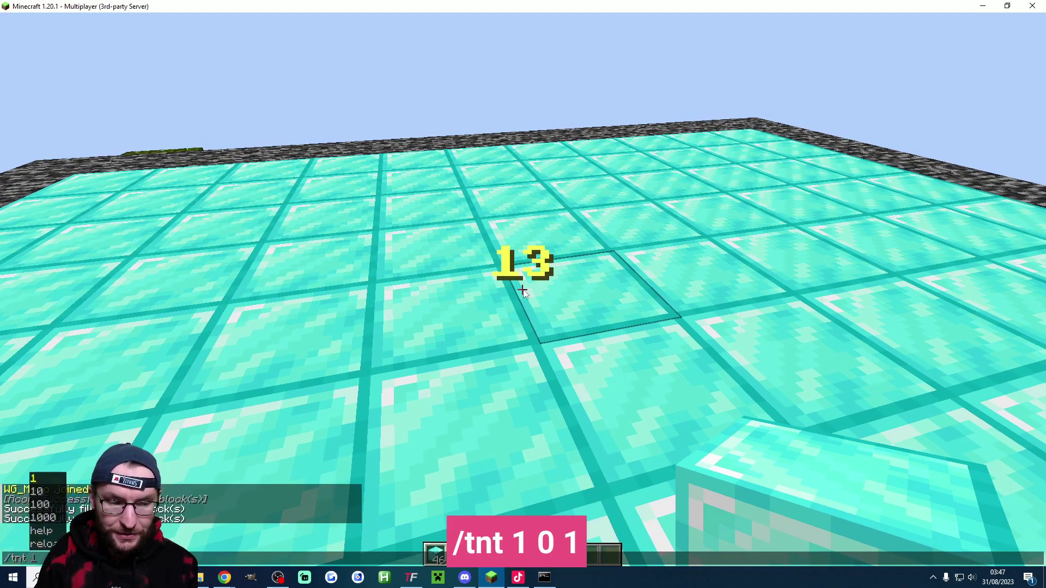
{"action": "type", "text": " 0"}
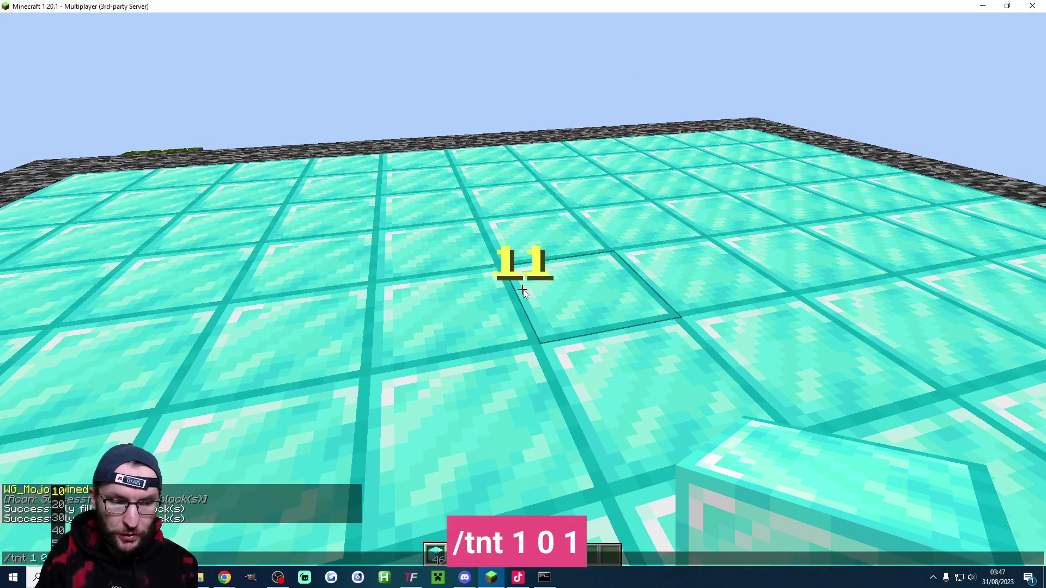
{"action": "type", "text": " 1"}
{"action": "key", "text": "Return"}
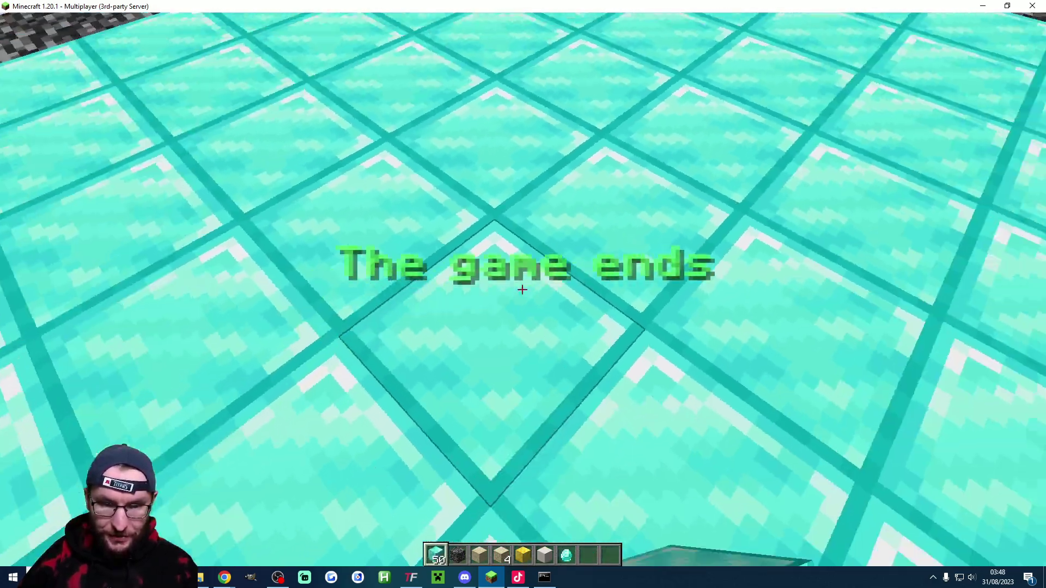
Run /tntrain on the player twice with 1 TNT and delay 0, using a fuse of 1 and a fuse of 3.
{"action": "key", "text": "slash"}
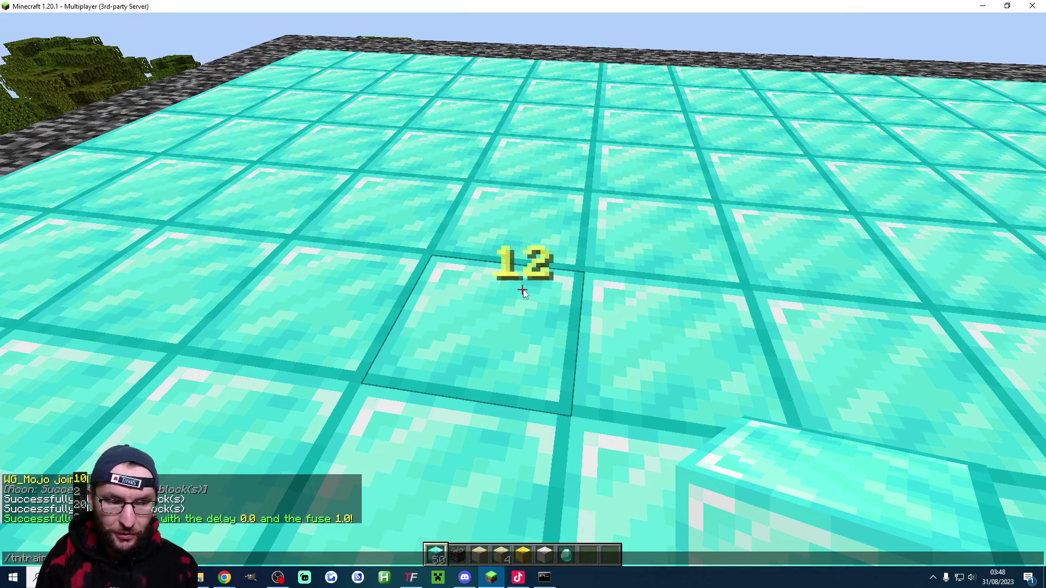
{"action": "key", "text": "Return"}
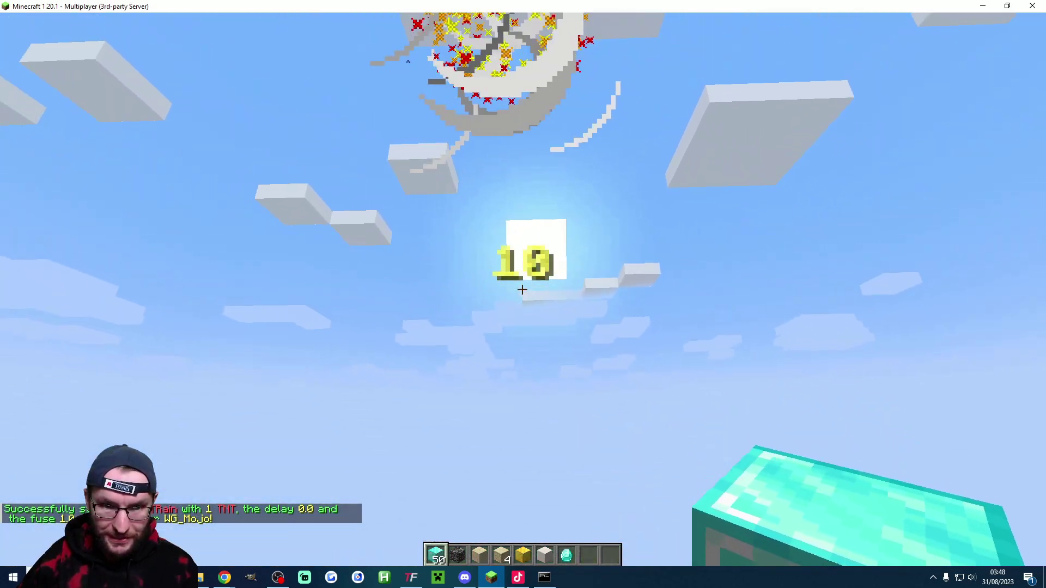
{"action": "key", "text": "slash"}
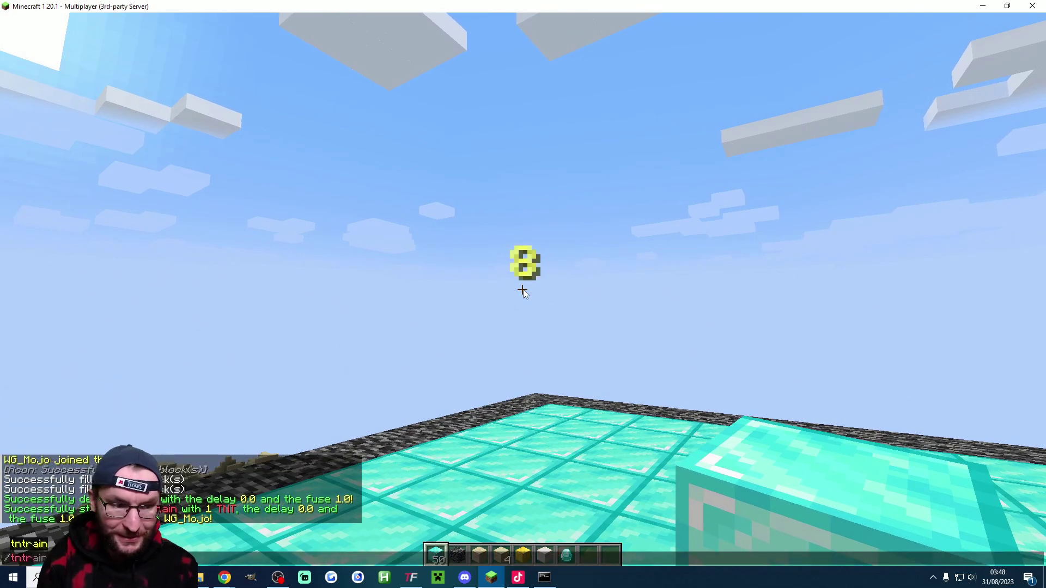
{"action": "type", "text": "tntrain 1 0 3 WG_Mojo"}
{"action": "key", "text": "Return"}
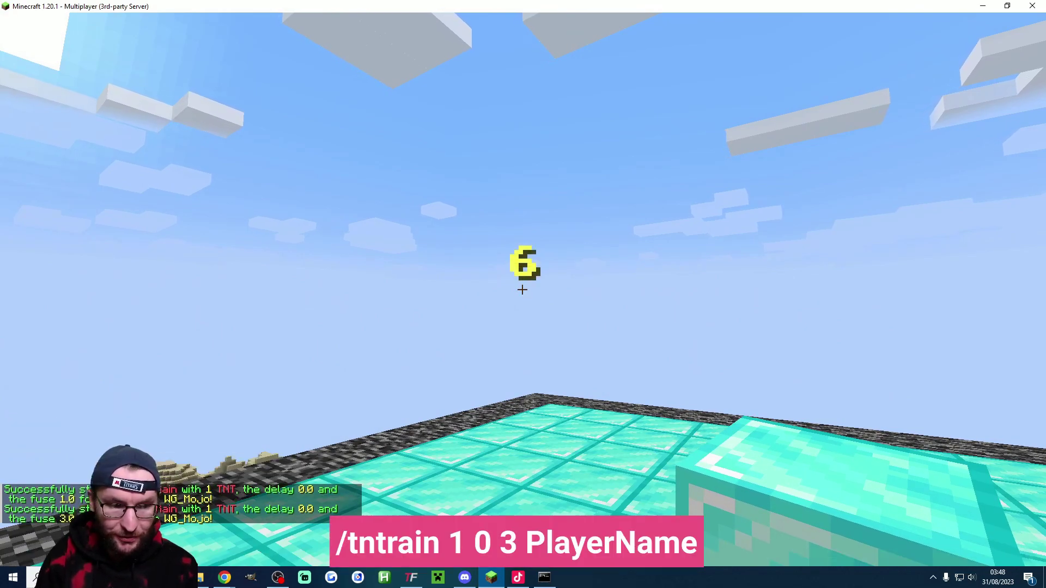